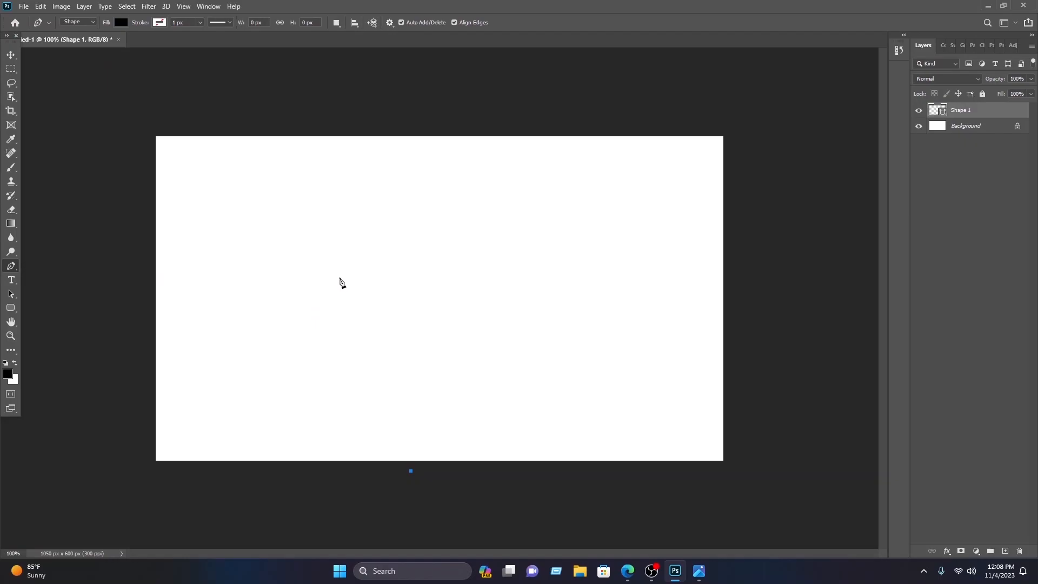
With the Pen tool, draw a black shape about 598 by 776 px with an S-curved right edge, covering the canvas's left part, and deselect it.
left_click_drag(419, 131, 492, 131)
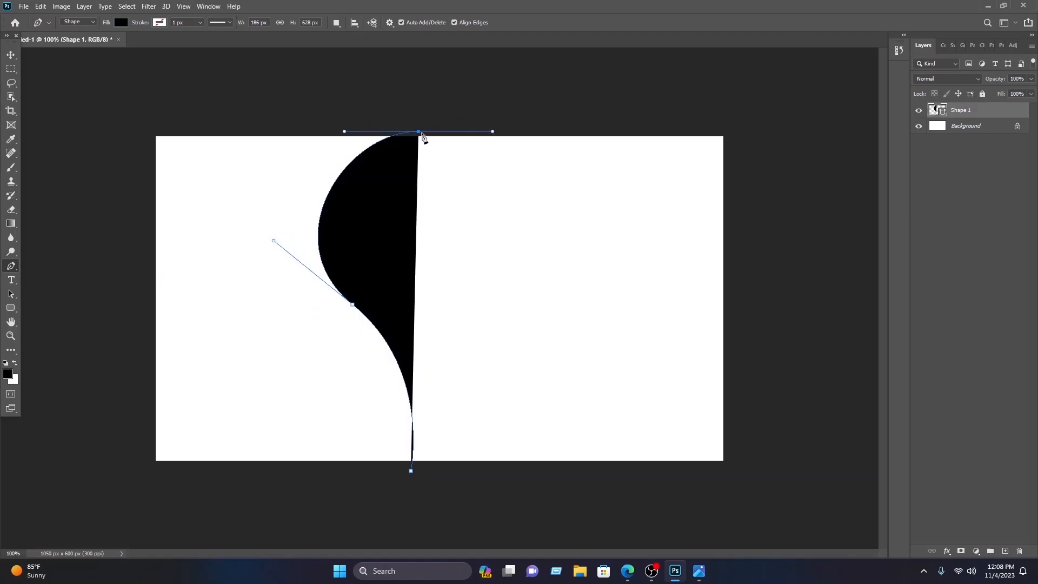
left_click(419, 132)
left_click(95, 94)
left_click(113, 494)
left_click(419, 513)
left_click(411, 466)
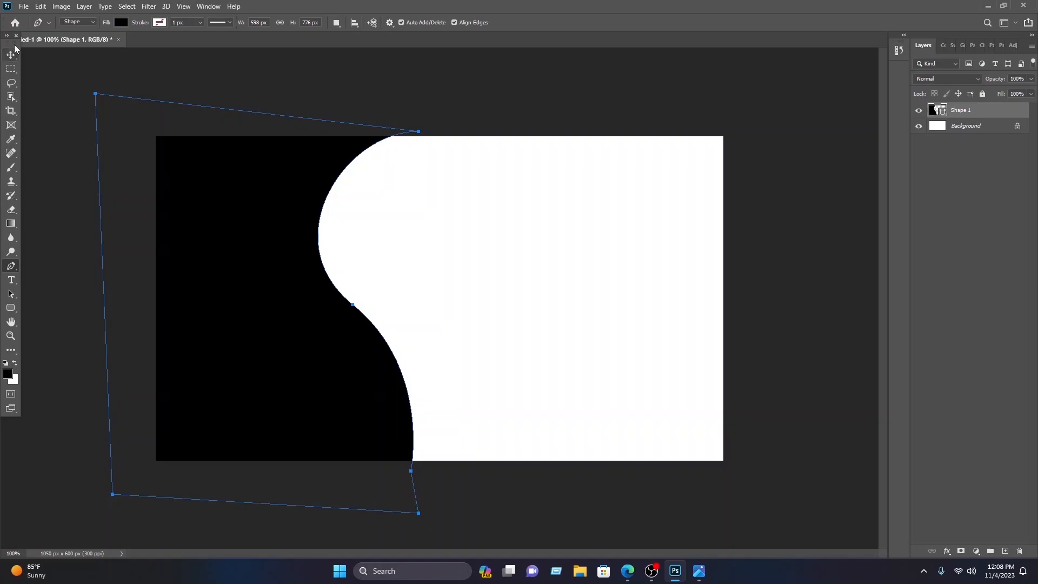
left_click(11, 55)
left_click(364, 65)
Draw a closed wavy ribbon about 226 by 622 px just inside the black shape's curved edge with the Pen tool.
left_click(11, 265)
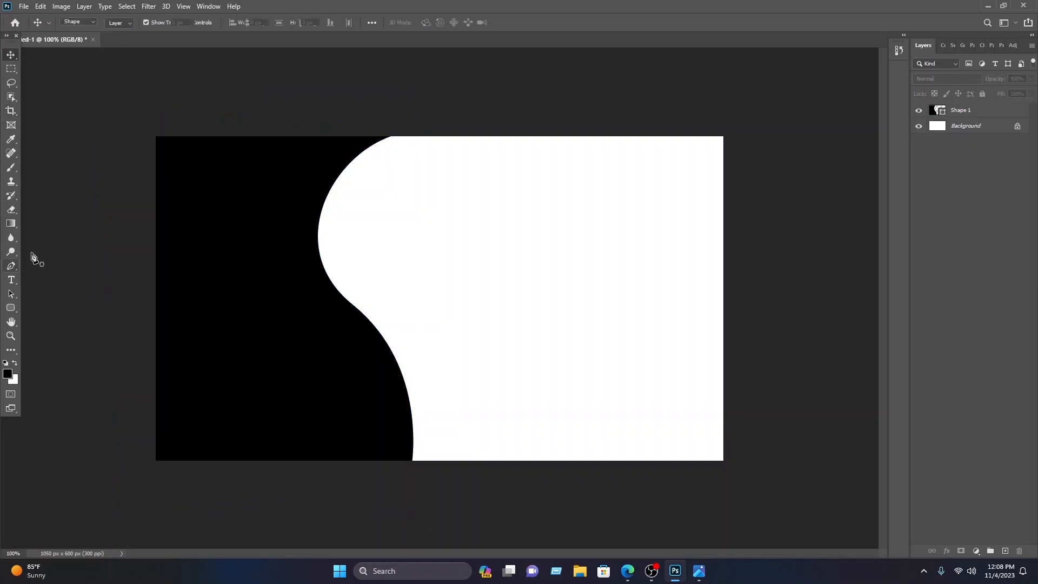
left_click(387, 135)
left_click_drag(353, 317, 463, 438)
left_click(355, 319)
left_click_drag(408, 470, 397, 581)
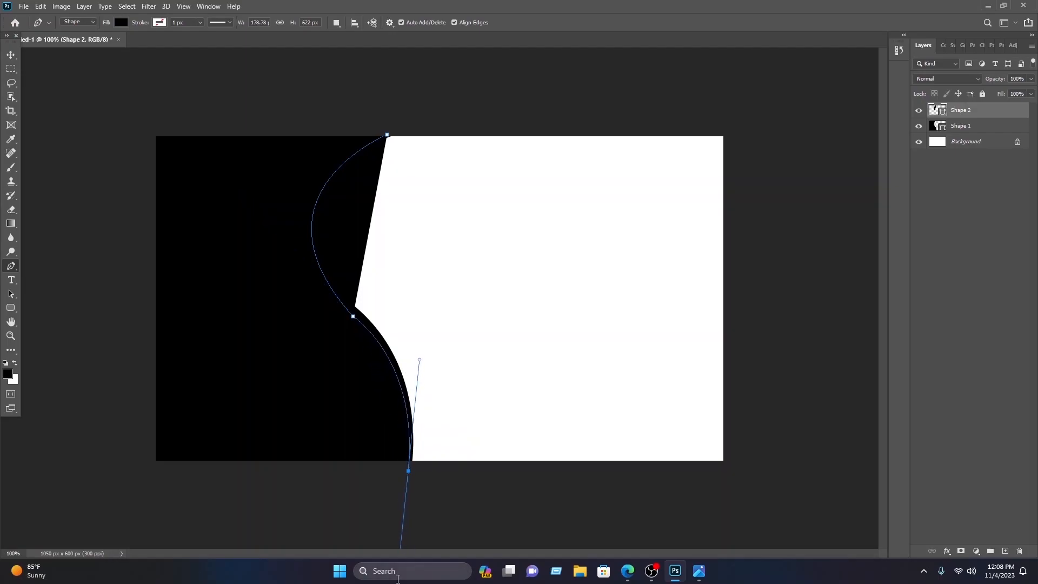
left_click(409, 472)
left_click(363, 470)
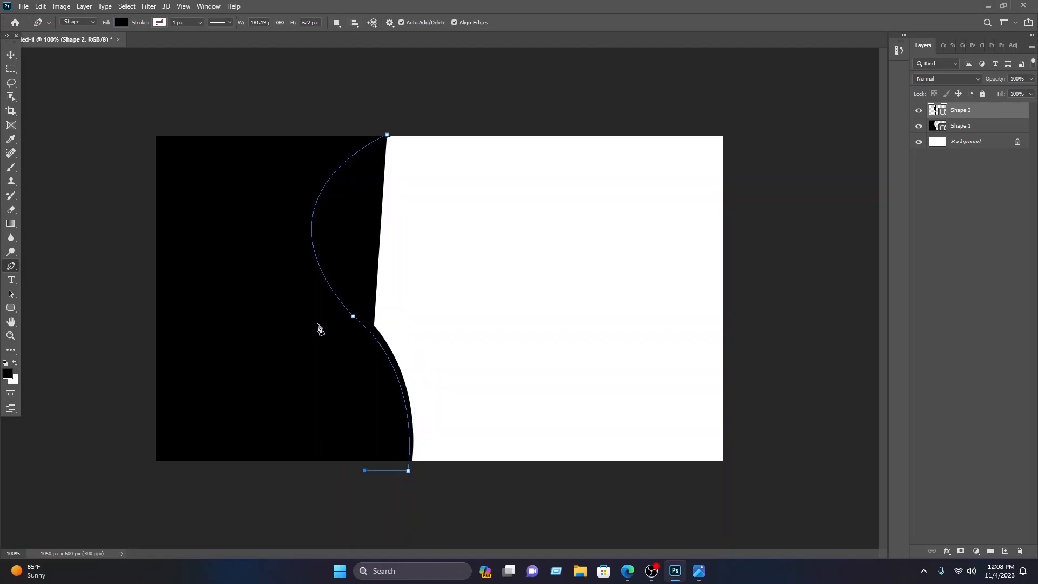
left_click_drag(334, 332, 273, 241)
left_click_drag(388, 136, 509, 134)
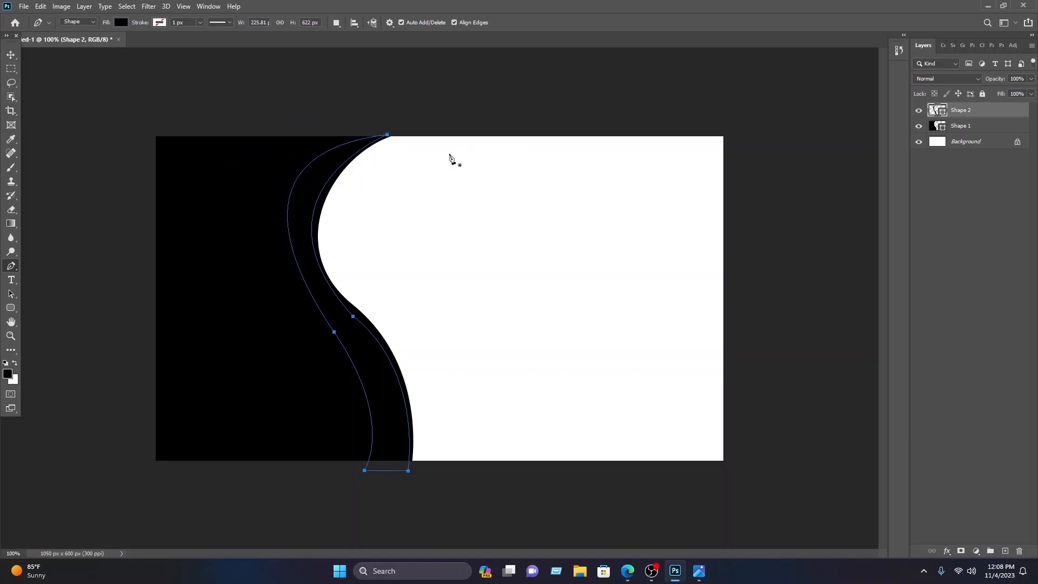
Fill the wavy ribbon with dark blue and deselect it.
left_click(128, 27)
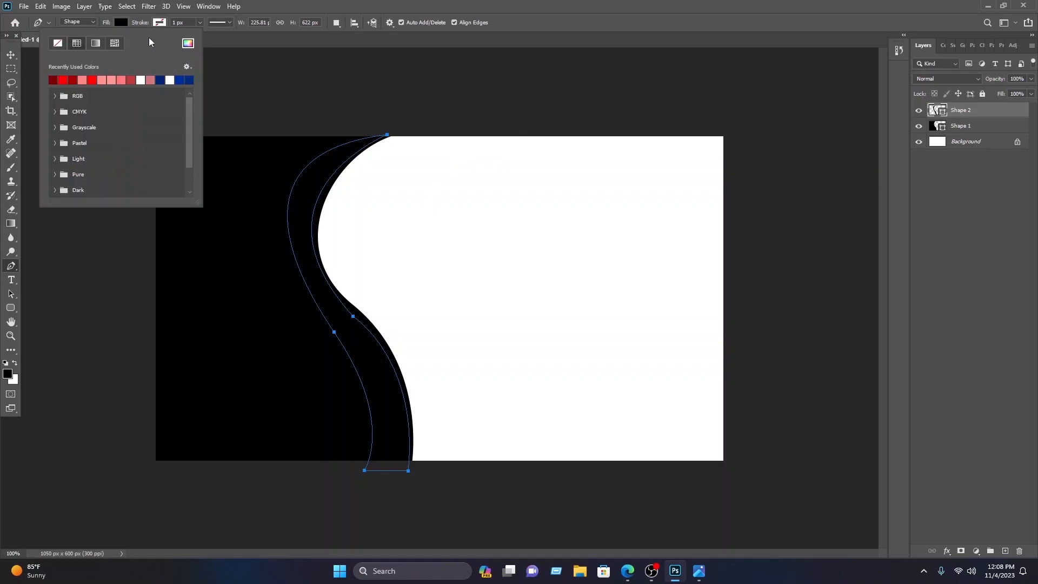
left_click(180, 80)
left_click(11, 55)
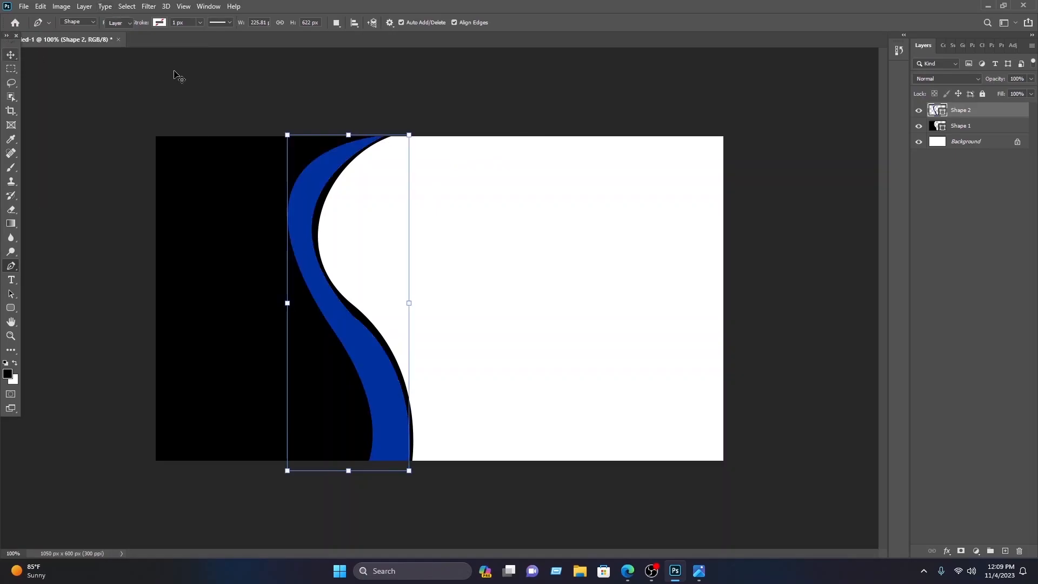
left_click(552, 118)
Draw a closed curved band about 177 by 442 px, bulging right from the canvas's top edge down to the ribbon's middle.
left_click(11, 266)
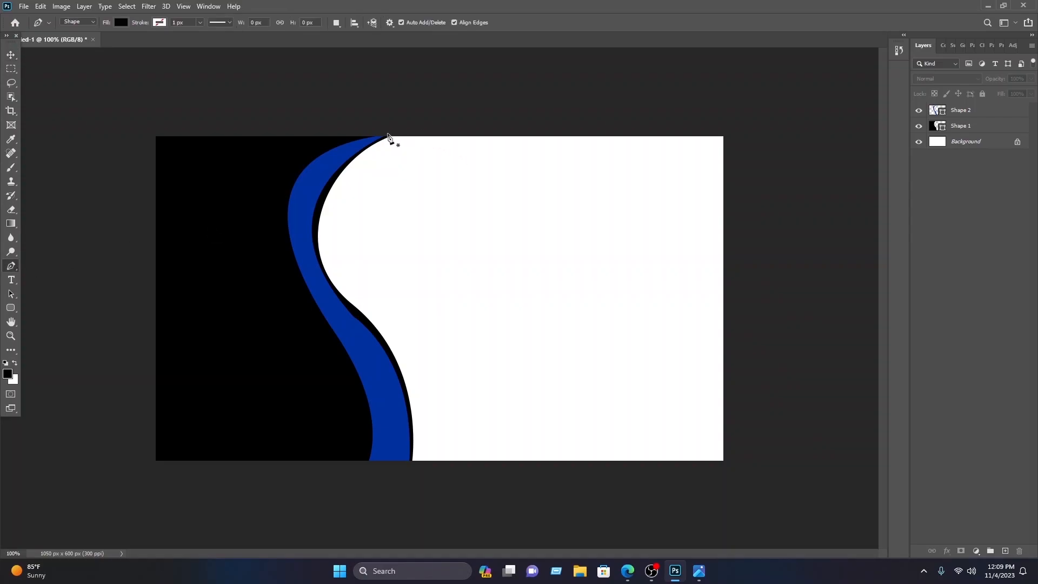
left_click(348, 128)
left_click_drag(337, 314, 211, 413)
left_click(338, 317, "alt")
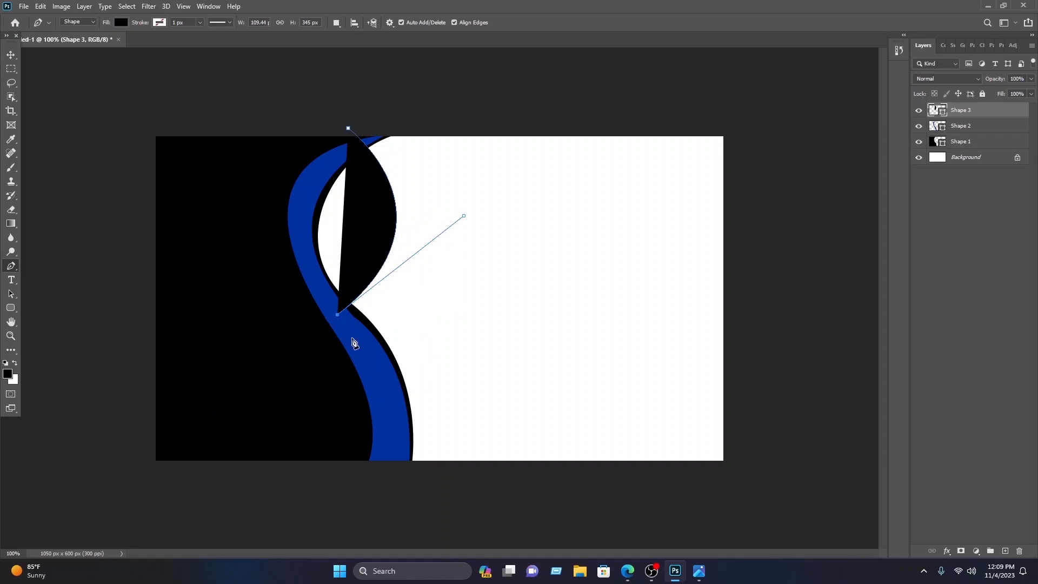
left_click(391, 363)
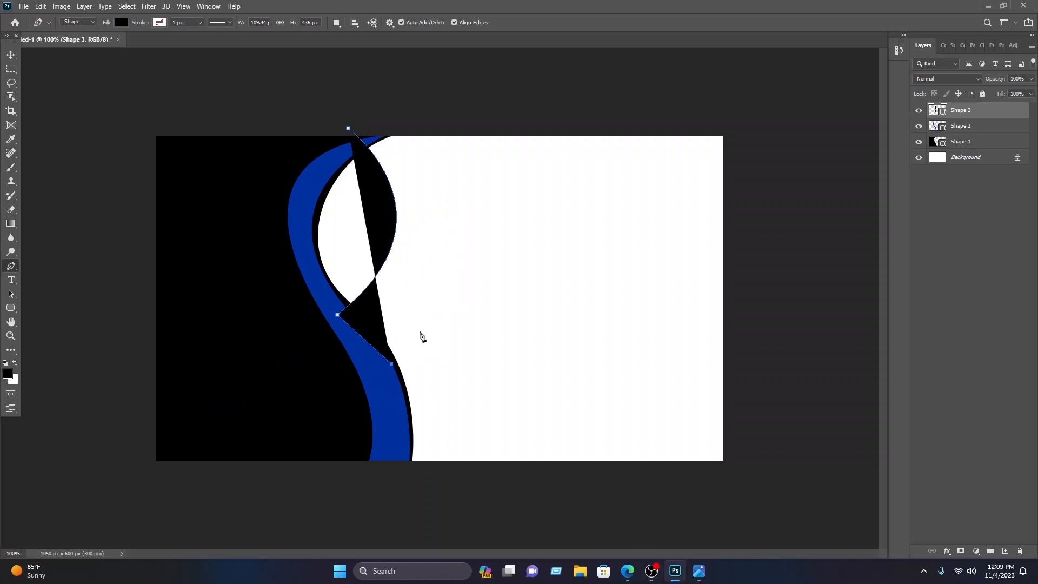
left_click_drag(477, 130, 383, 21)
left_click(421, 125, "alt")
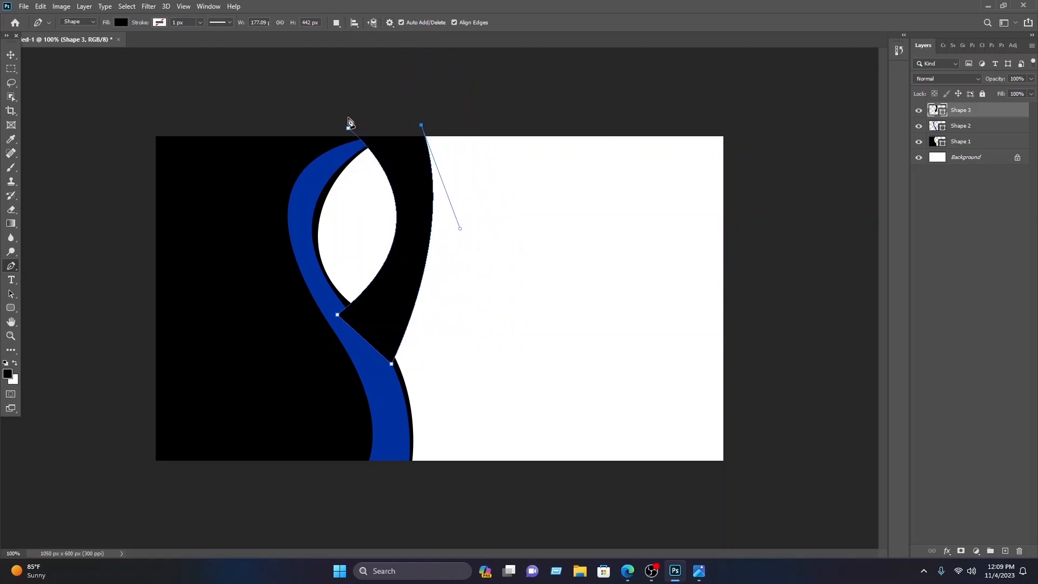
left_click(348, 129)
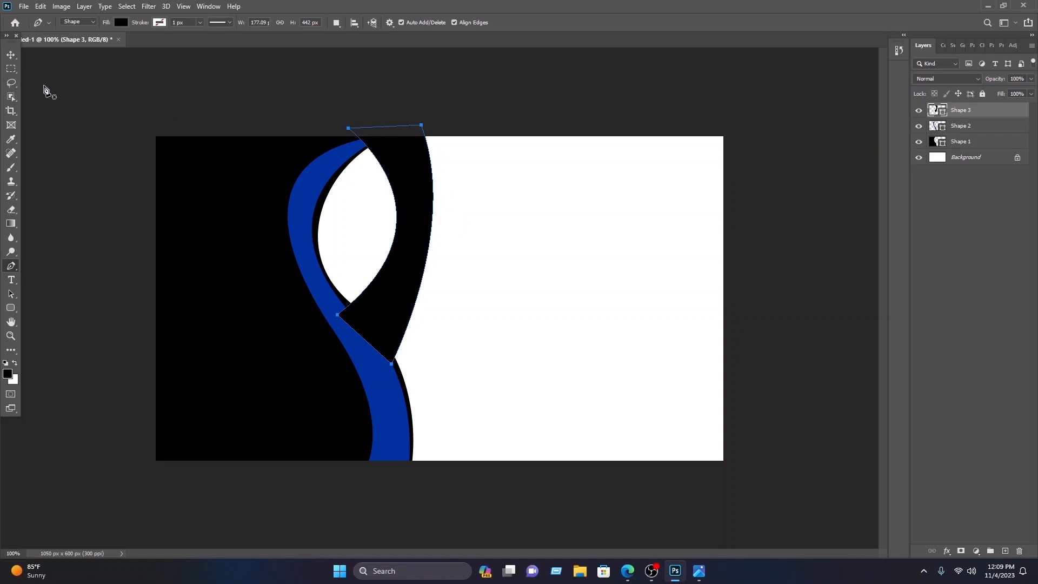
Recolor the curved band red (ff0000) and place its layer, Shape 3, below Shape 1.
left_click(11, 55)
left_click(247, 69)
left_click(386, 296)
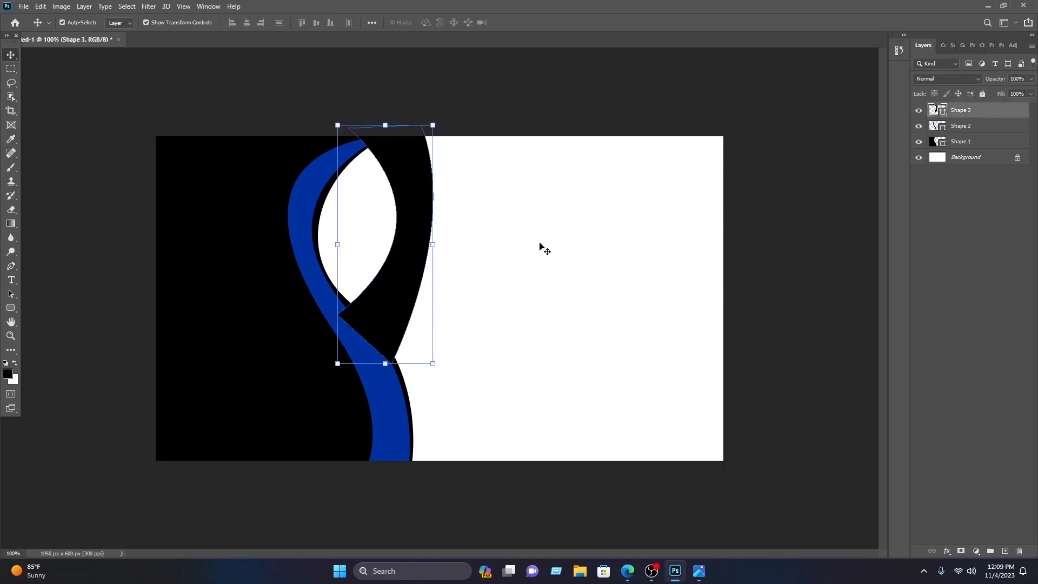
double_click(937, 110)
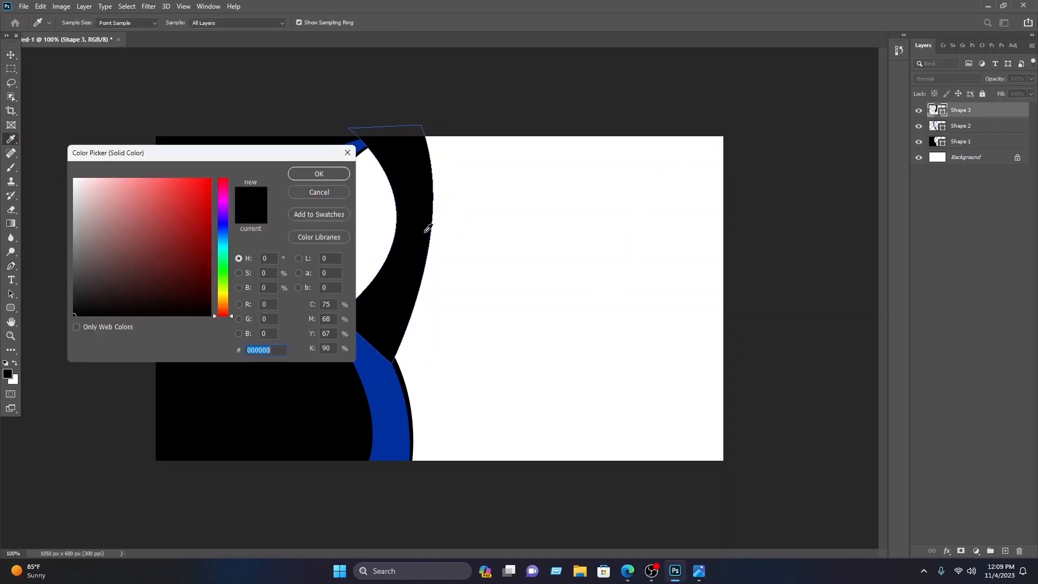
left_click(201, 203)
left_click(319, 174)
left_click_drag(960, 111, 959, 152)
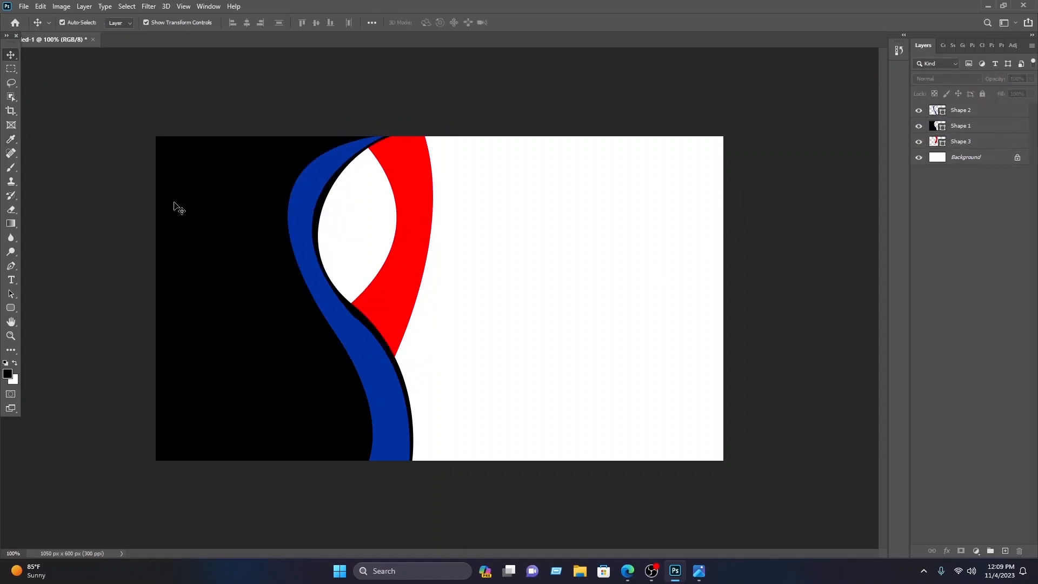
Draw a closed leaf-like shape about 200 by 485 px filling the gap between the blue ribbon and the red band.
left_click(11, 266)
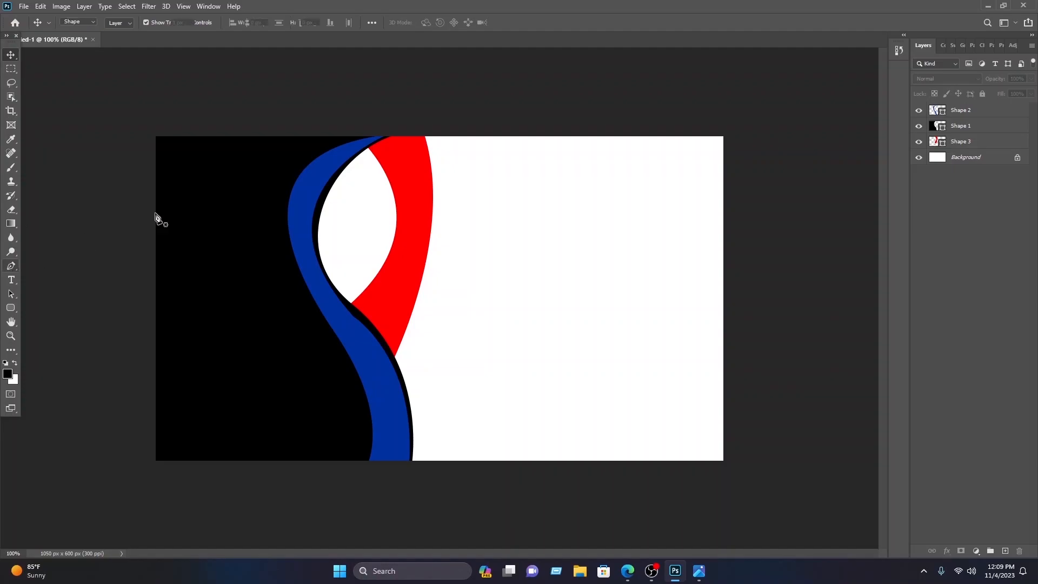
left_click(396, 131)
left_click_drag(371, 336, 296, 388)
left_click(370, 336)
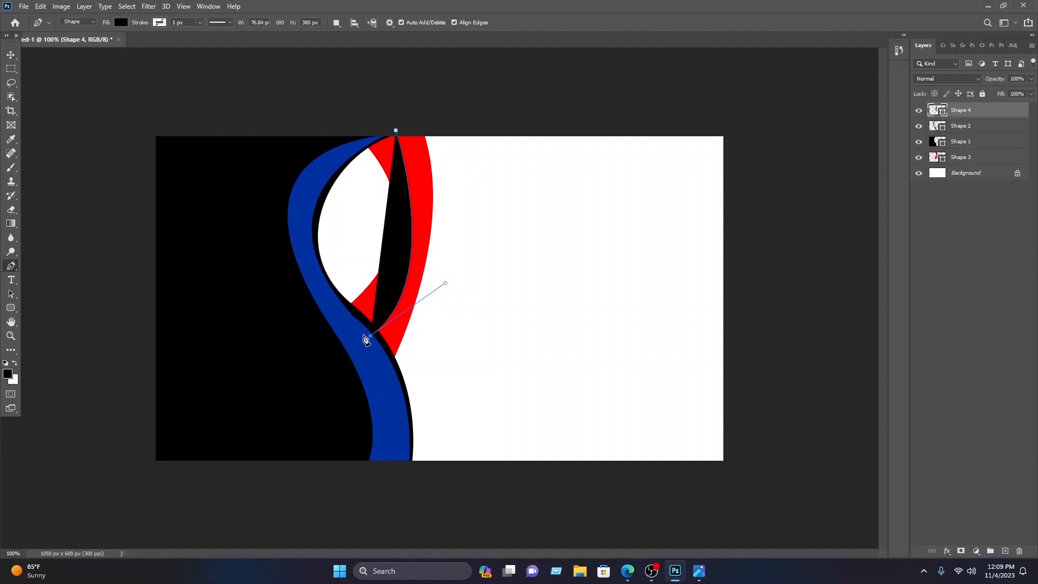
left_click_drag(345, 137, 451, 20)
left_click(347, 138)
left_click(352, 73)
left_click(412, 87)
left_click(396, 131)
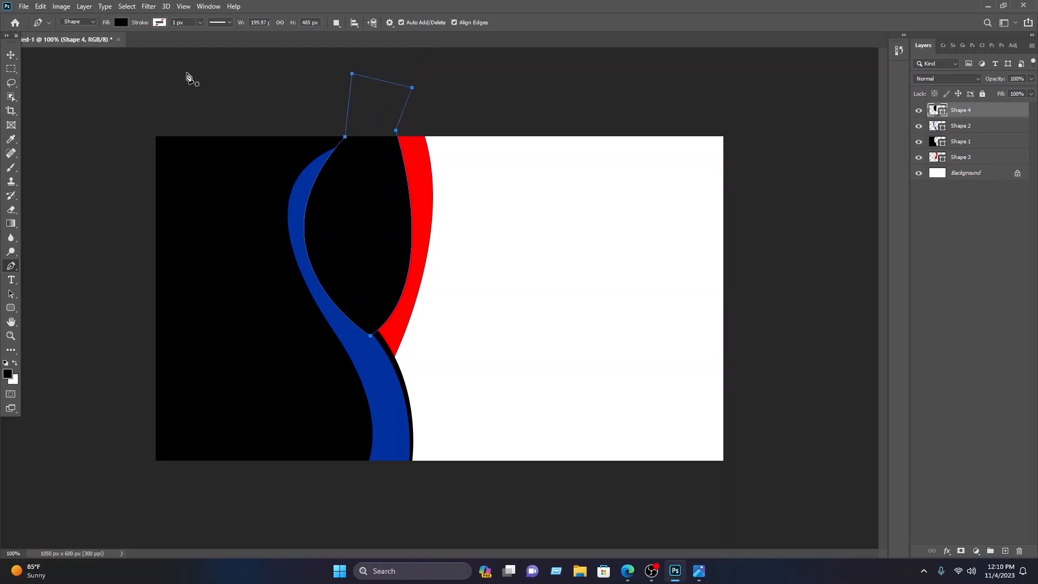
Fill the leaf-like shape with light pink and place its layer, Shape 4, directly below Shape 3.
left_click(120, 22)
left_click(180, 80)
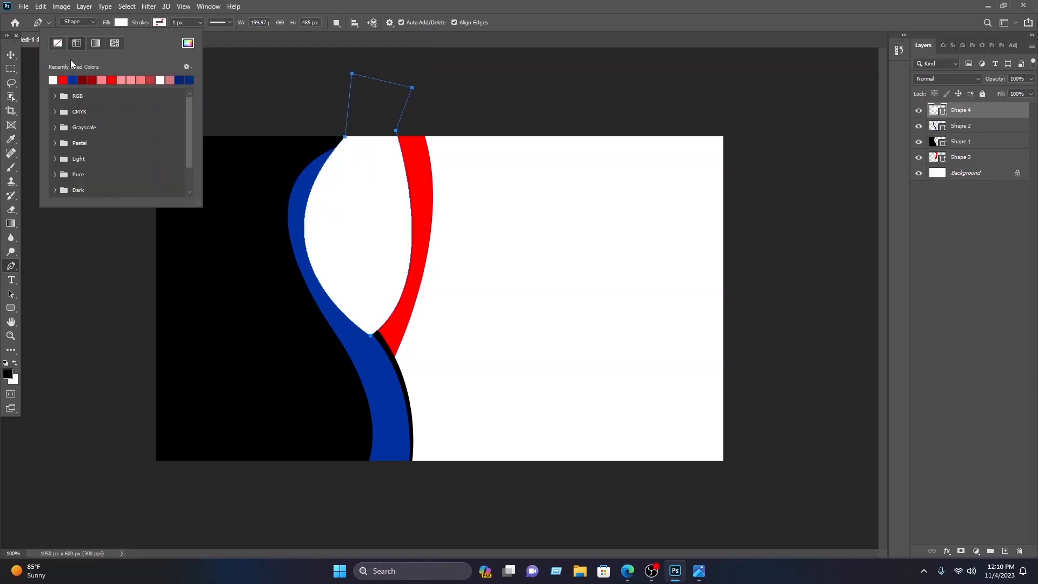
left_click(102, 80)
key("v")
left_click_drag(1000, 113, 973, 165)
left_click(760, 100)
Duplicate the red band slightly to the left and recolor the copy bright green.
left_click(413, 239)
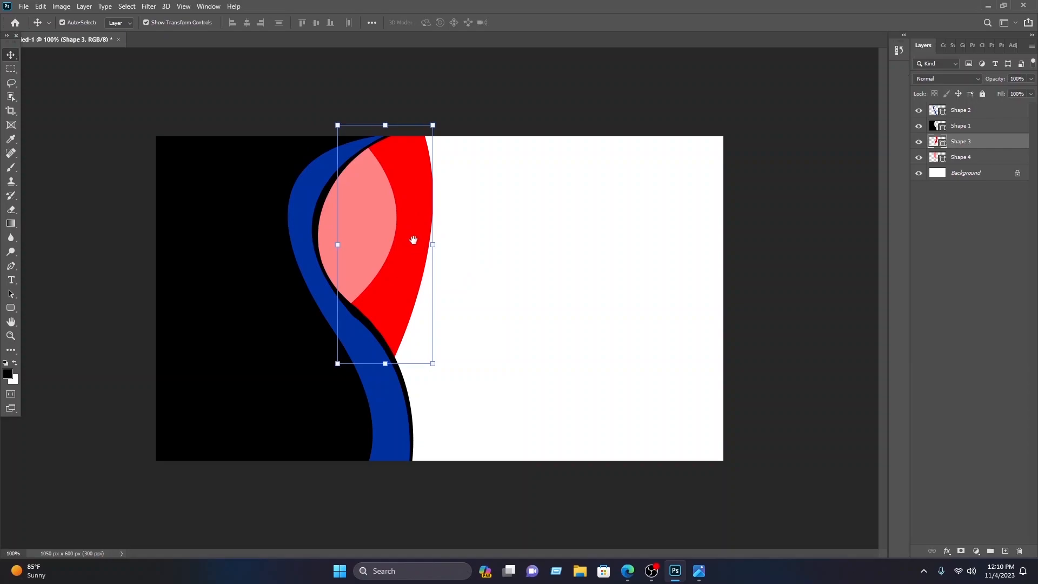
left_click_drag(417, 246, 402, 247)
double_click(937, 142)
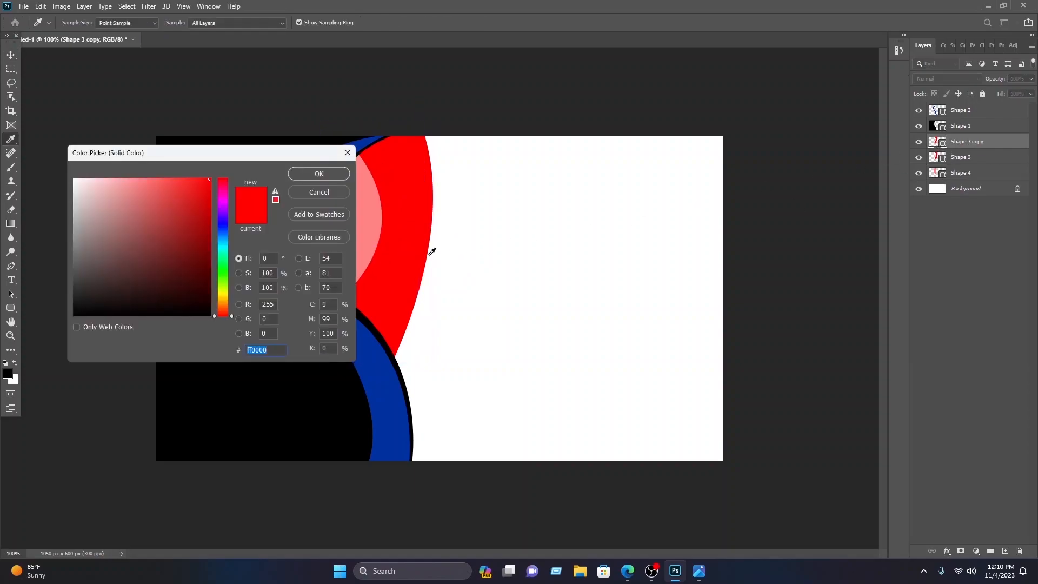
left_click(225, 262)
left_click(336, 175)
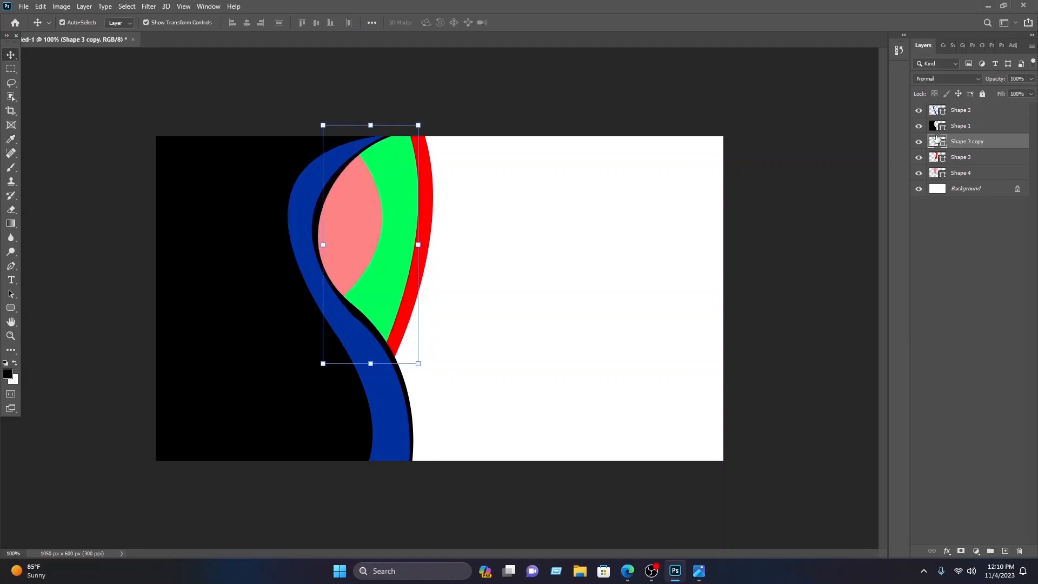
Stack the green copy above the red band and the pink shape above both, and shift the pink shape slightly left.
left_click_drag(999, 146, 963, 157)
mouse_move(388, 235)
left_mouse_down()
mouse_move(403, 232)
mouse_move(388, 236)
left_mouse_up()
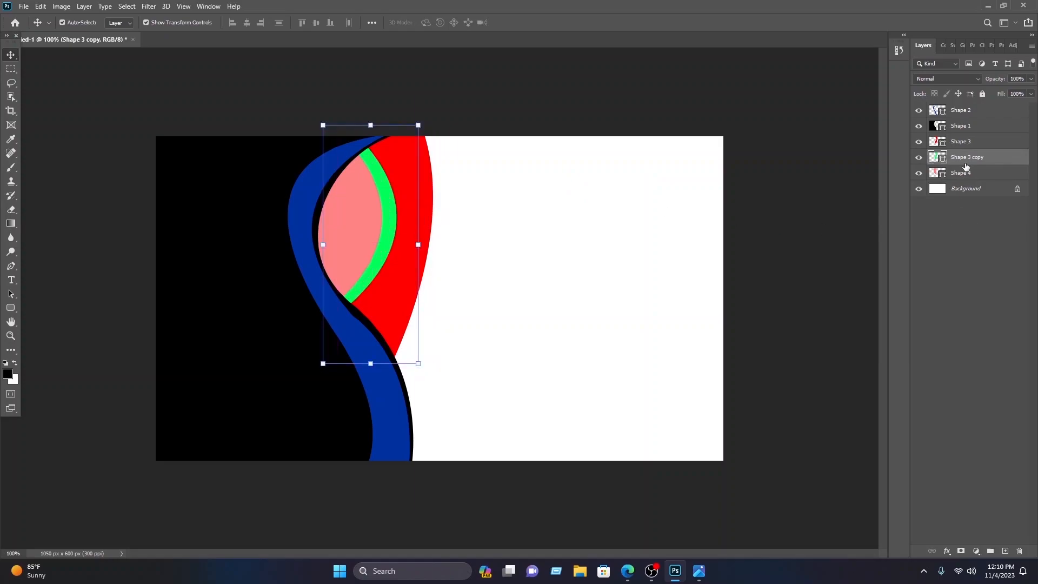
left_click_drag(966, 159, 967, 139)
left_click_drag(406, 236, 408, 234)
left_click_drag(962, 174, 977, 142)
left_click(472, 202)
left_click_drag(381, 215, 365, 215)
left_click(602, 267)
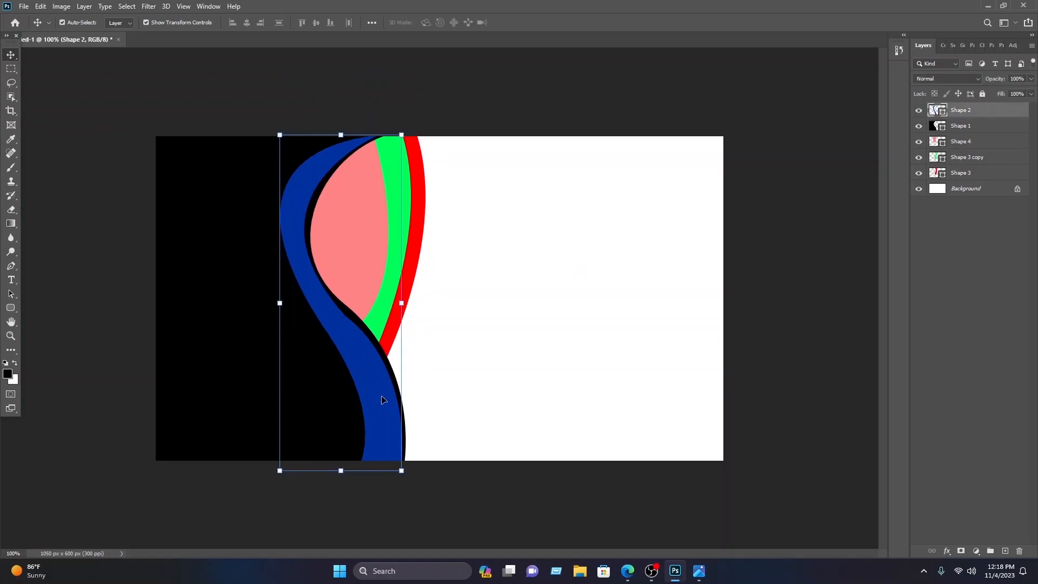
Add a Gradient Overlay to the blue ribbon's layer, Shape 2, using the Blue_20 preset.
right_click(961, 110)
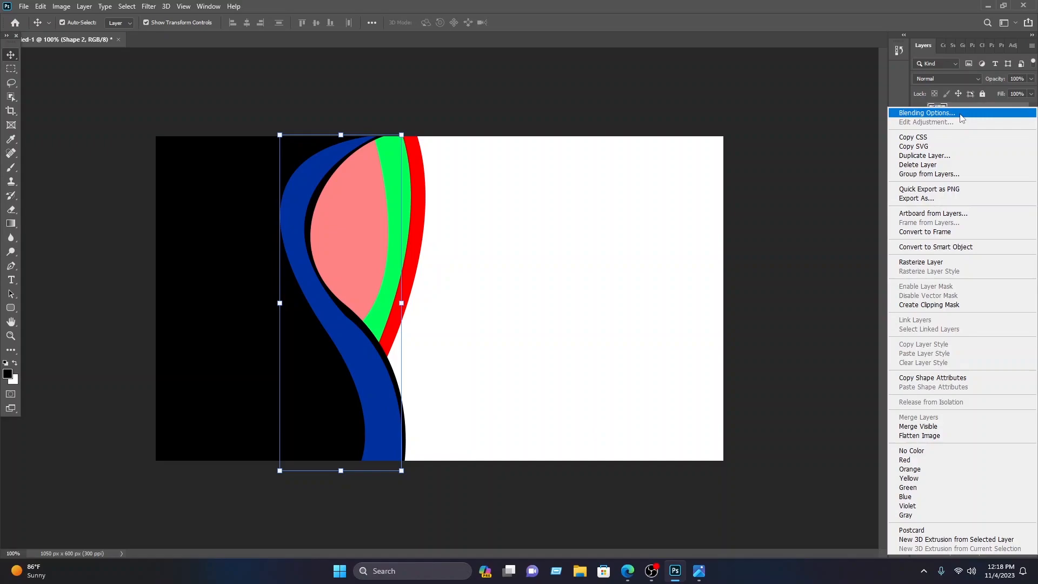
left_click(960, 112)
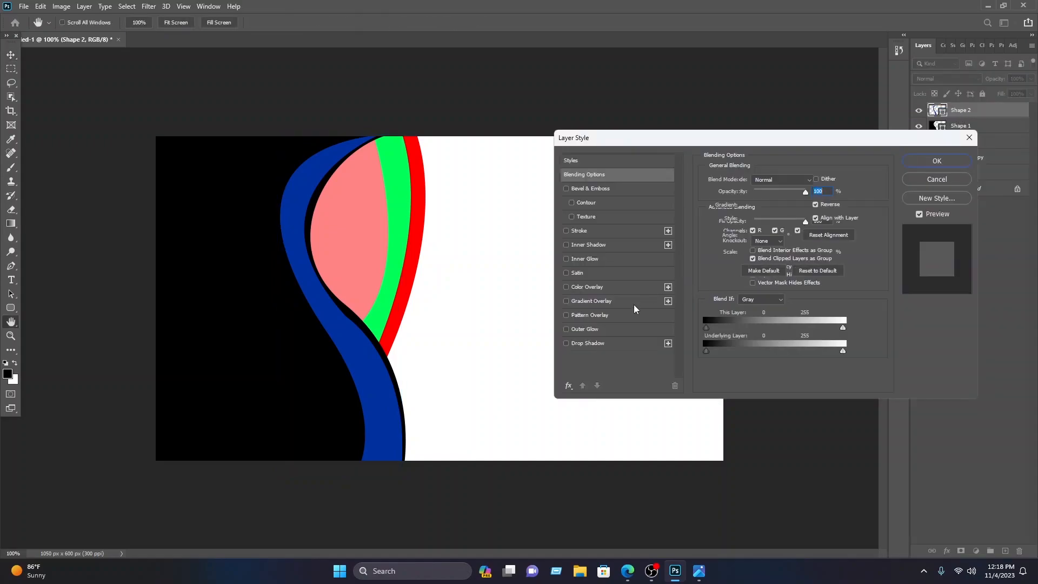
left_click(621, 300)
left_click(790, 206)
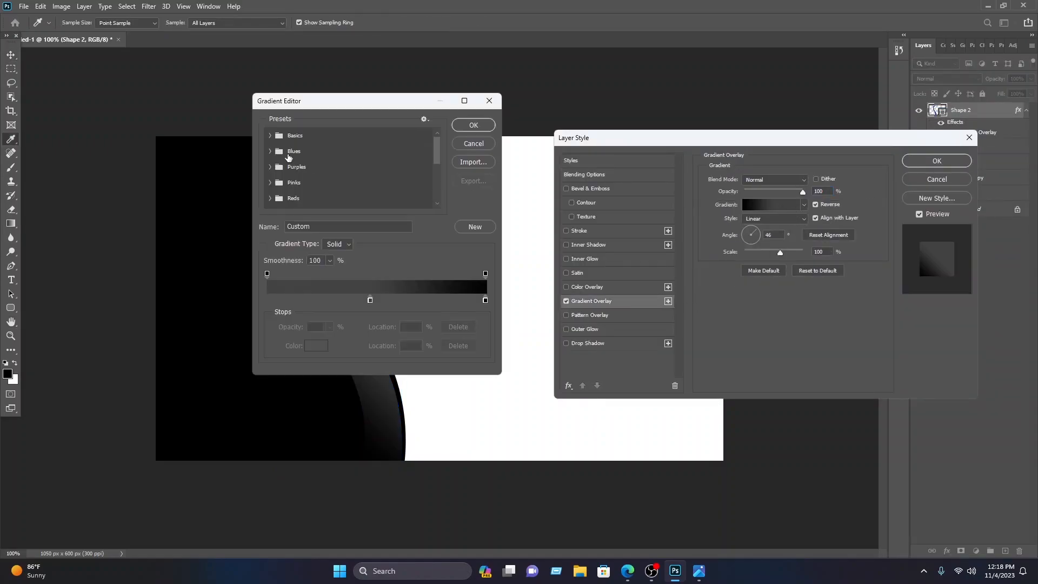
left_click(270, 151)
scroll(325, 181, "down", 1)
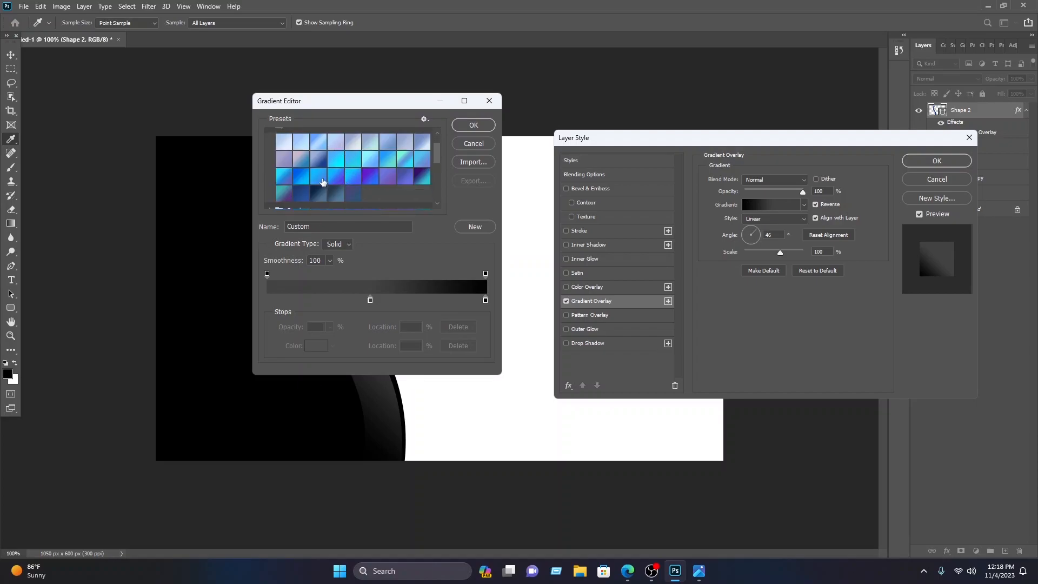
left_click(300, 177)
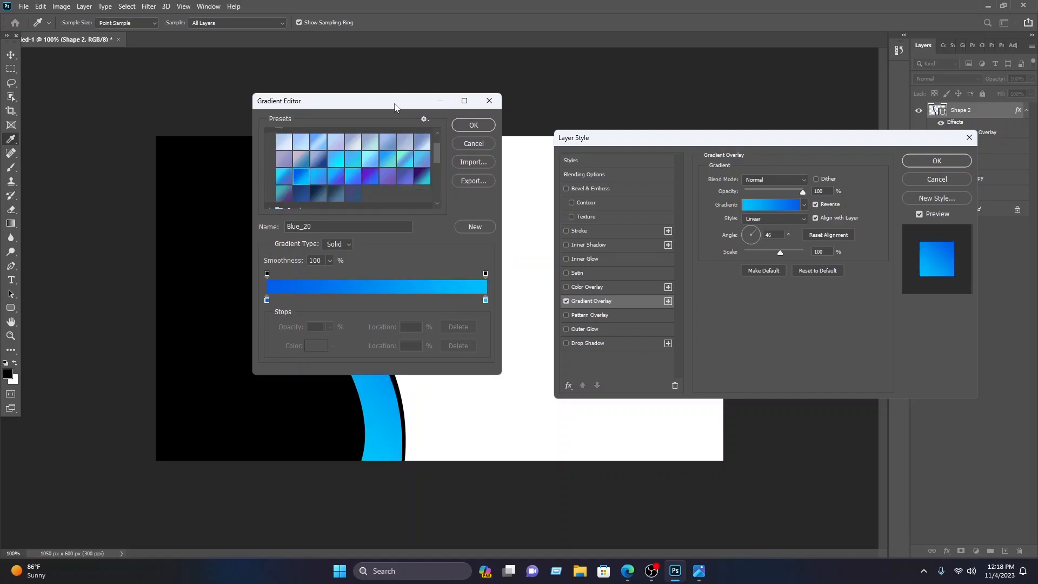
Shift the gradient's dark blue stop inward and the light blue stop to 73%, and apply the overlay.
left_click_drag(394, 107, 582, 103)
left_click_drag(453, 296, 527, 296)
left_click_drag(673, 297, 614, 288)
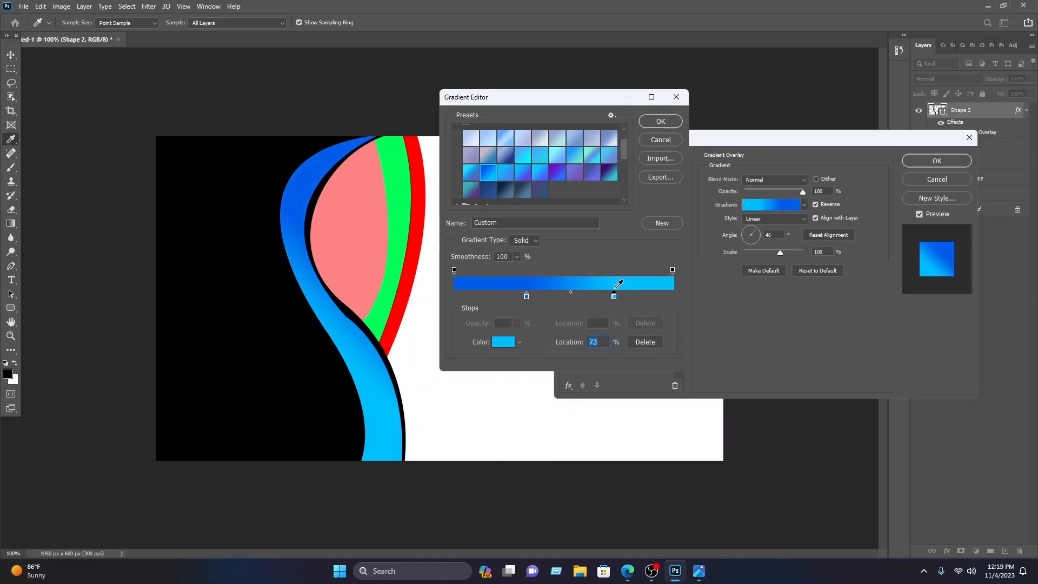
left_click(661, 121)
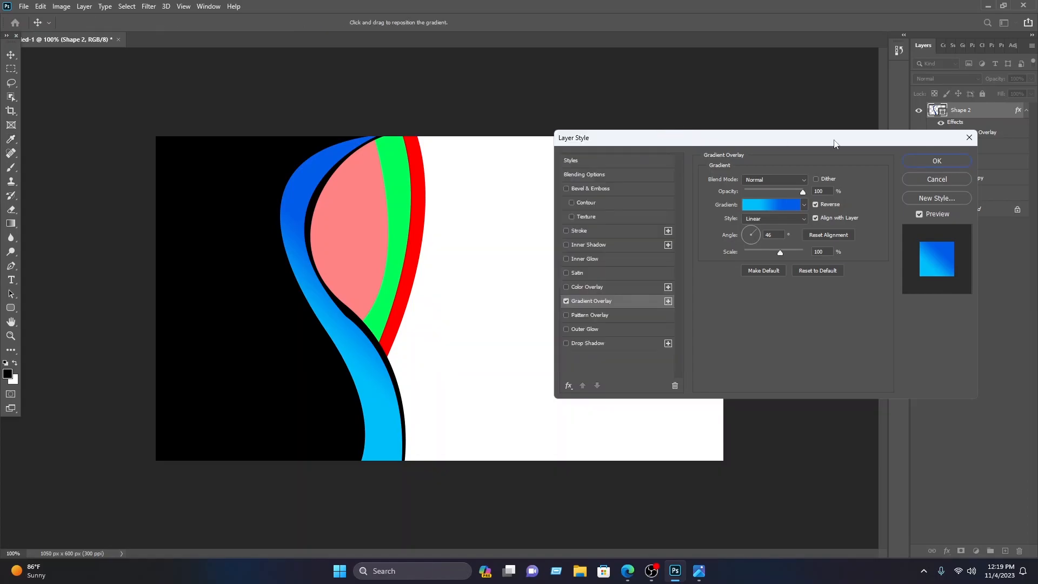
left_click(949, 160)
Add a Gradient Overlay to the pink shape's layer using the Blue_27 preset.
left_click(348, 232)
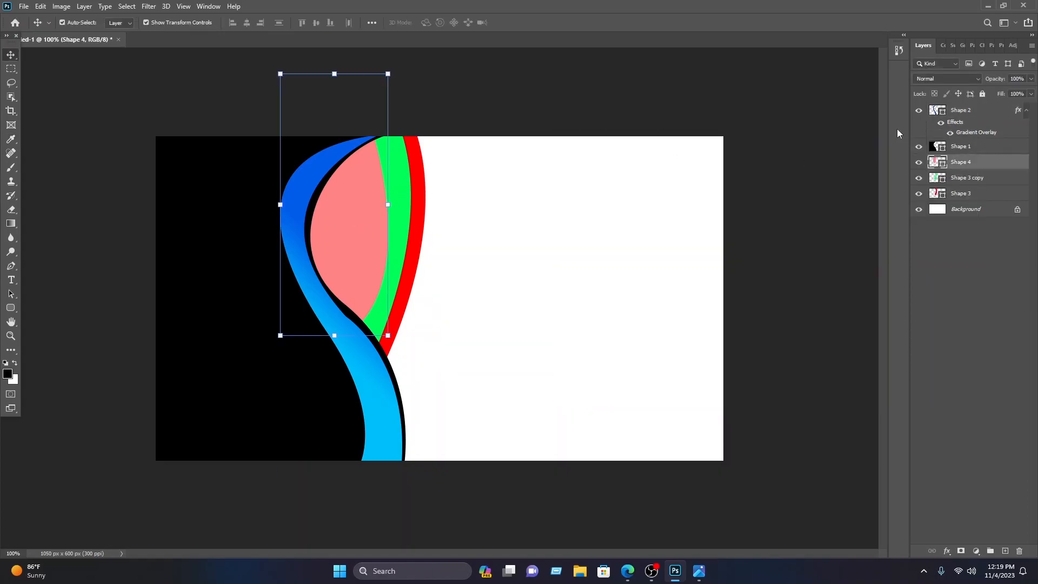
right_click(998, 177)
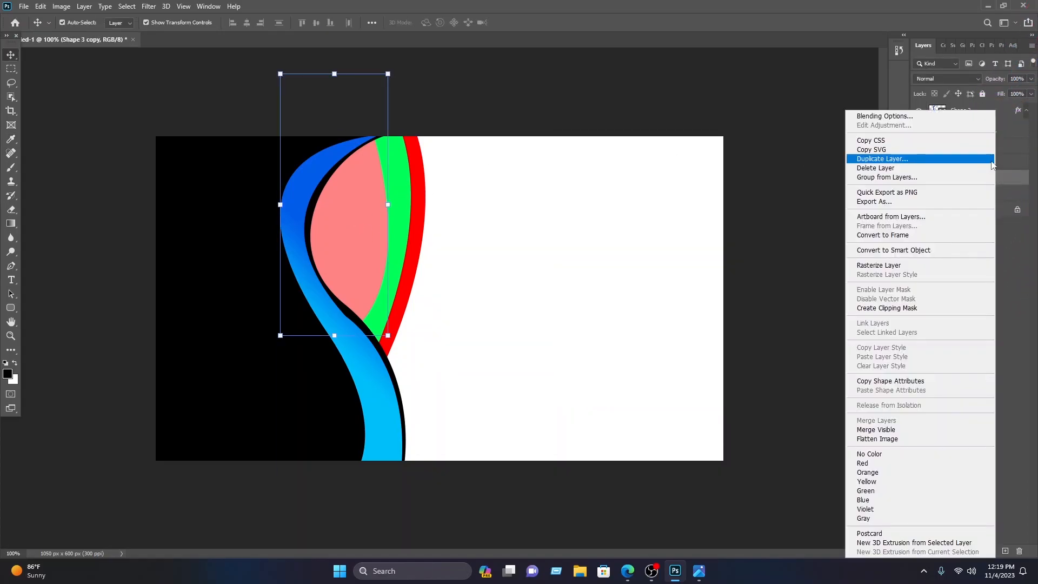
right_click(1008, 162)
left_click(876, 117)
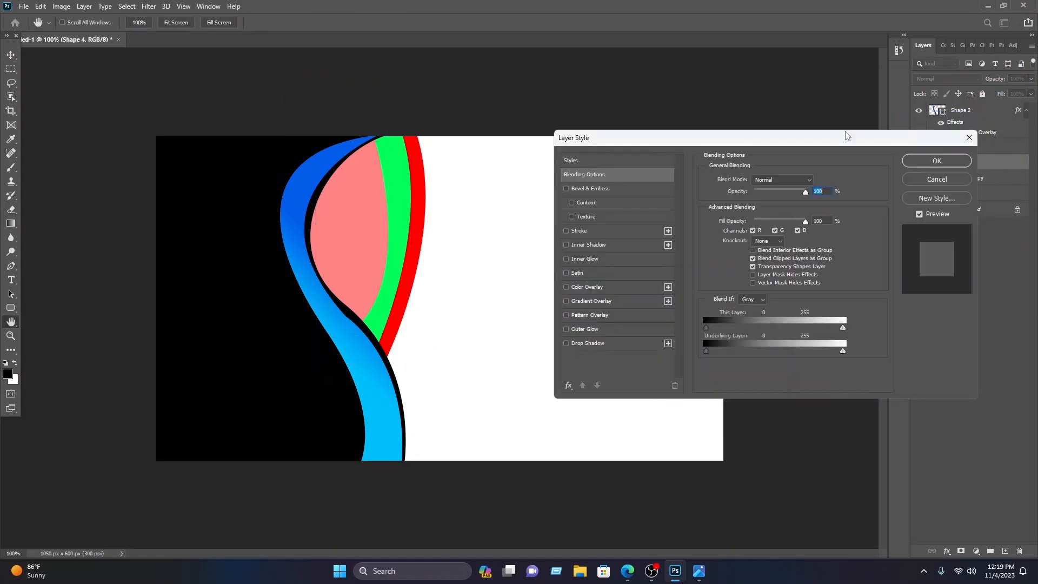
left_click(608, 300)
left_click(765, 206)
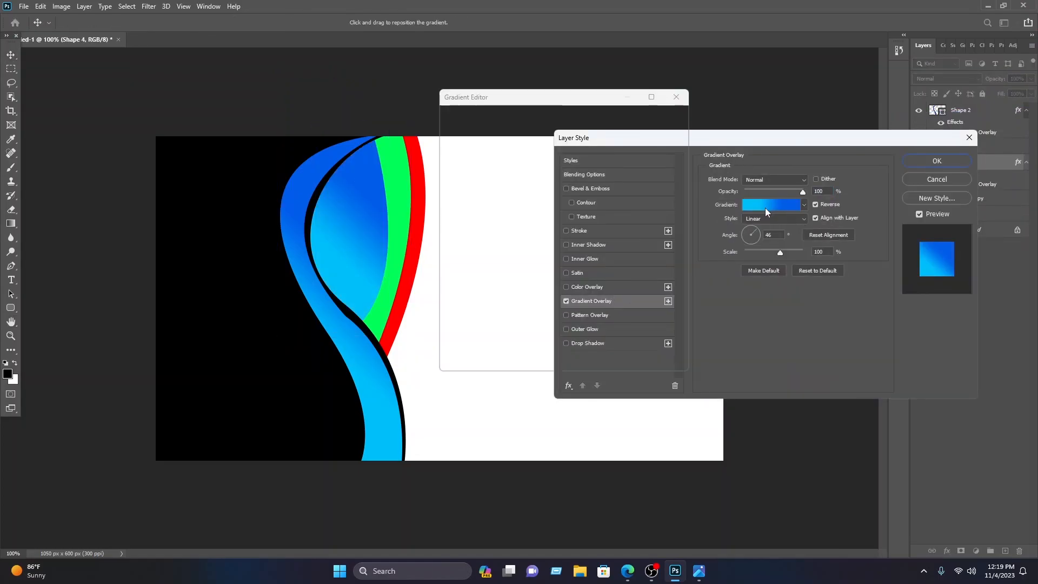
left_click(457, 147)
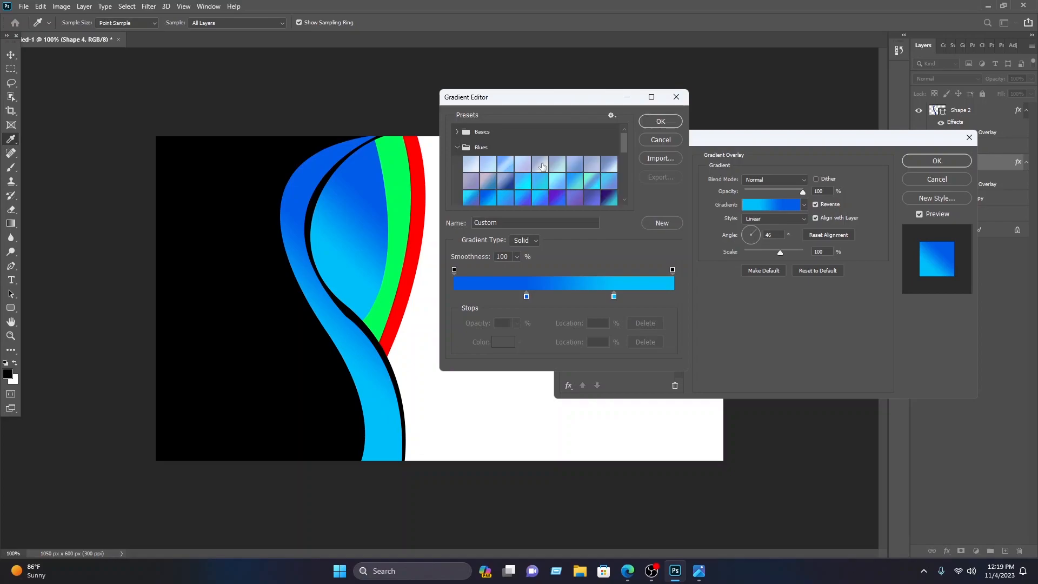
left_click(610, 163)
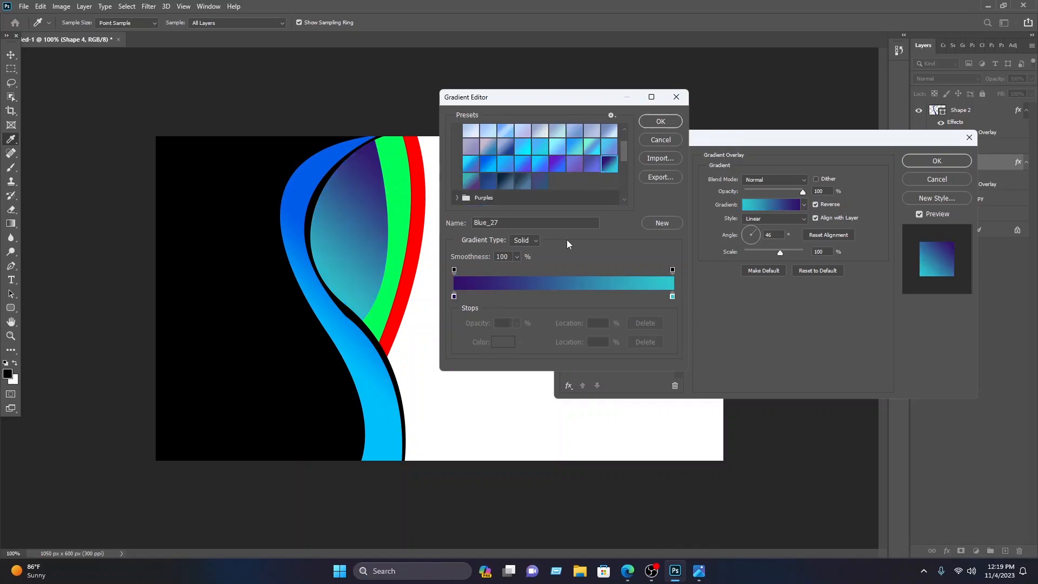
Recolor the gradient's teal end stop to bright blue 007eff and apply the overlay.
left_click(672, 296)
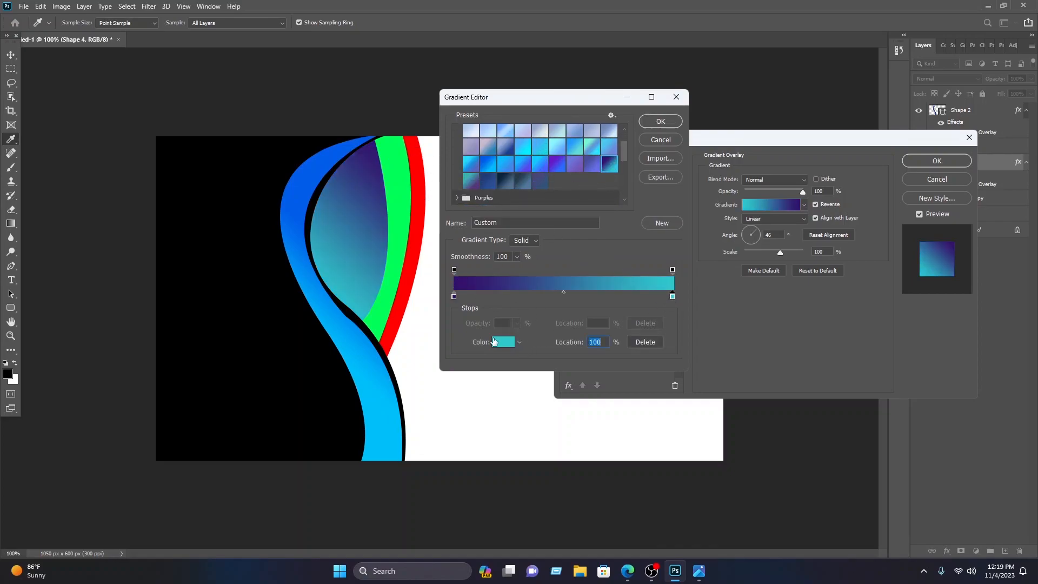
left_click(503, 342)
left_click_drag(223, 246, 219, 235)
left_click_drag(203, 193, 212, 178)
left_click(313, 173)
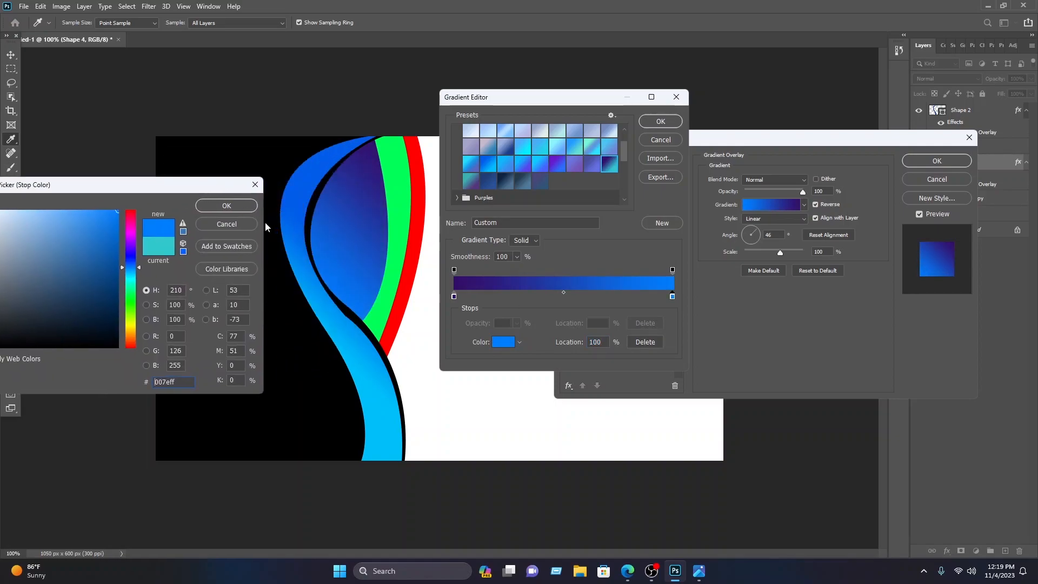
left_click(661, 122)
left_click(937, 160)
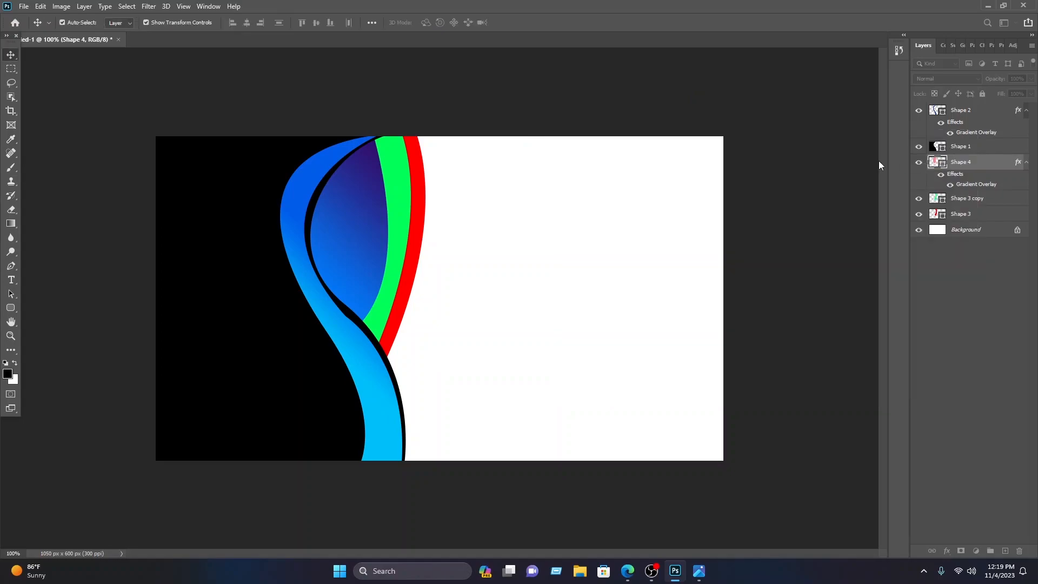
Add a Gradient Overlay to the red band's layer, Shape 3, using the Blue_03 preset.
key("v")
left_click(414, 238)
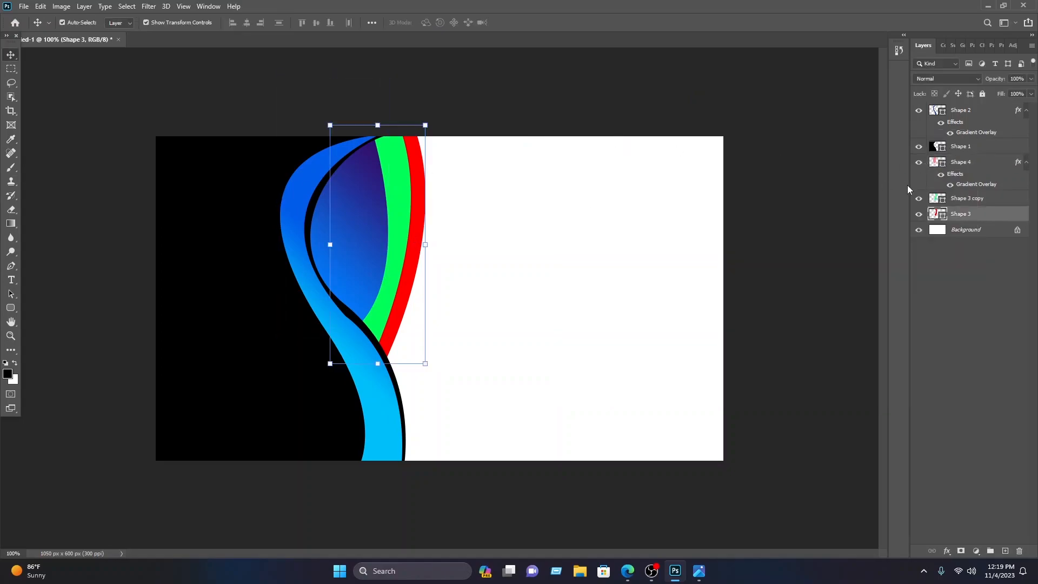
right_click(974, 220)
left_click(890, 114)
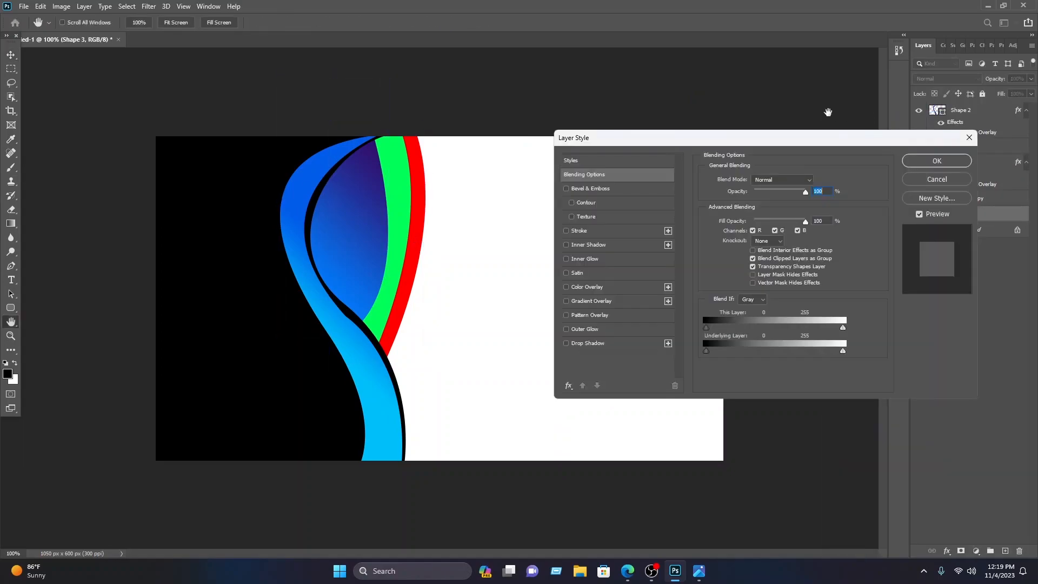
left_click(618, 301)
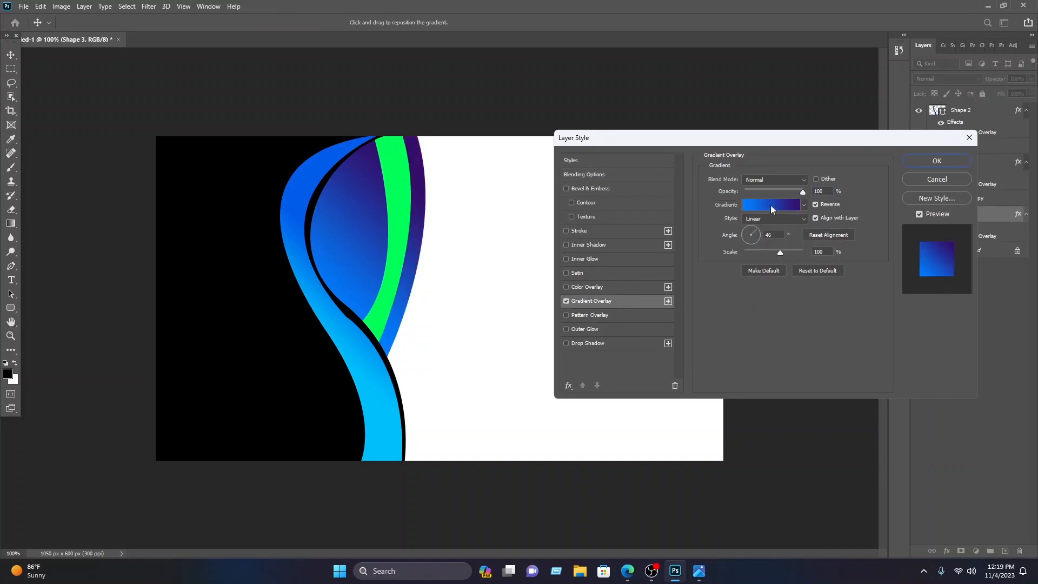
left_click(770, 205)
left_click(457, 147)
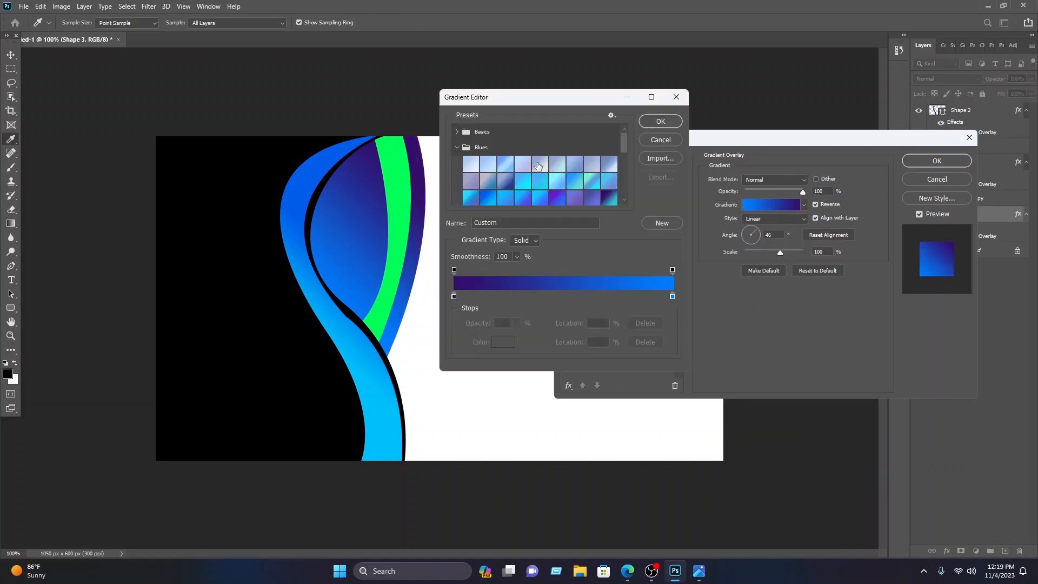
scroll(537, 165, "down", 2)
scroll(501, 143, "up", 1)
left_click(506, 138)
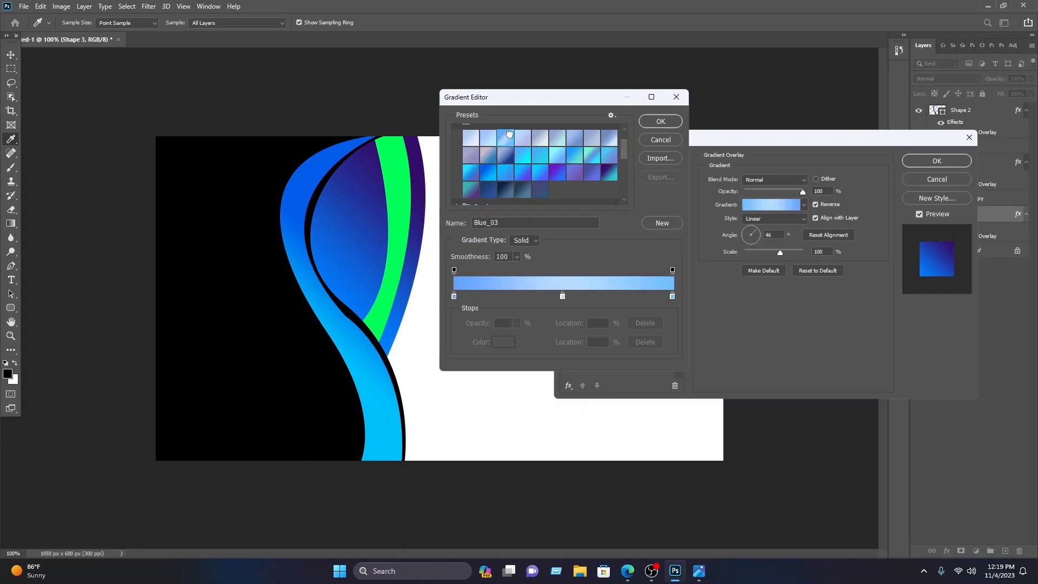
Recolor the stop at 0% of the outer band's gradient to blue 0069ff and accept the gradient.
left_click(454, 297)
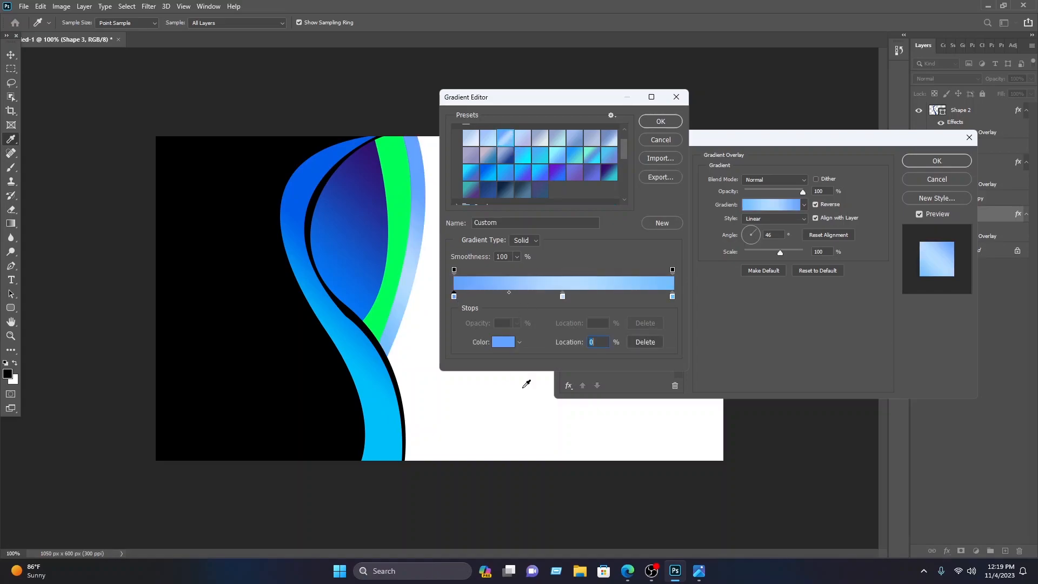
left_click(510, 344)
left_click(146, 211)
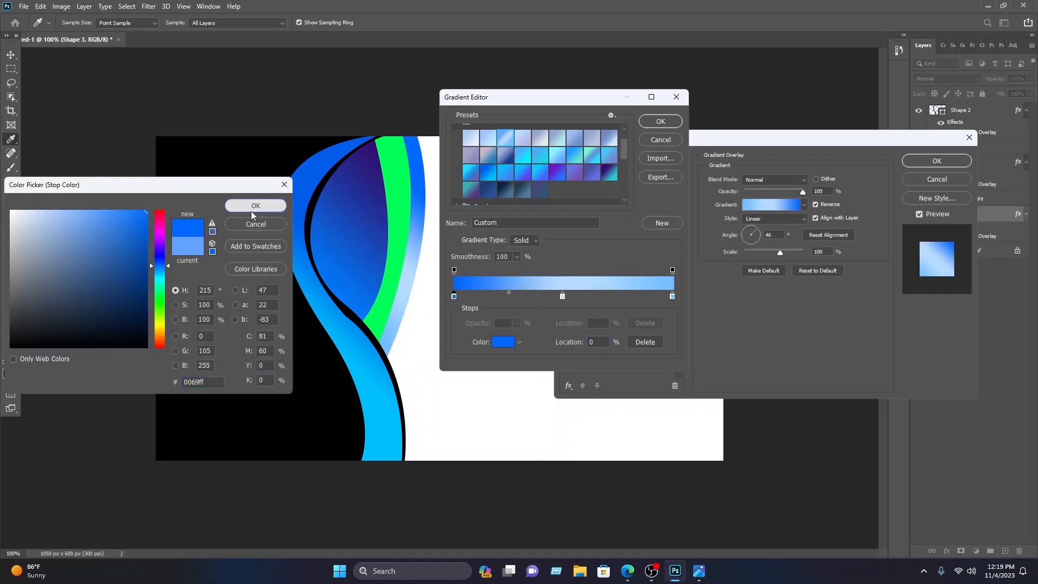
left_click(254, 206)
left_click(660, 121)
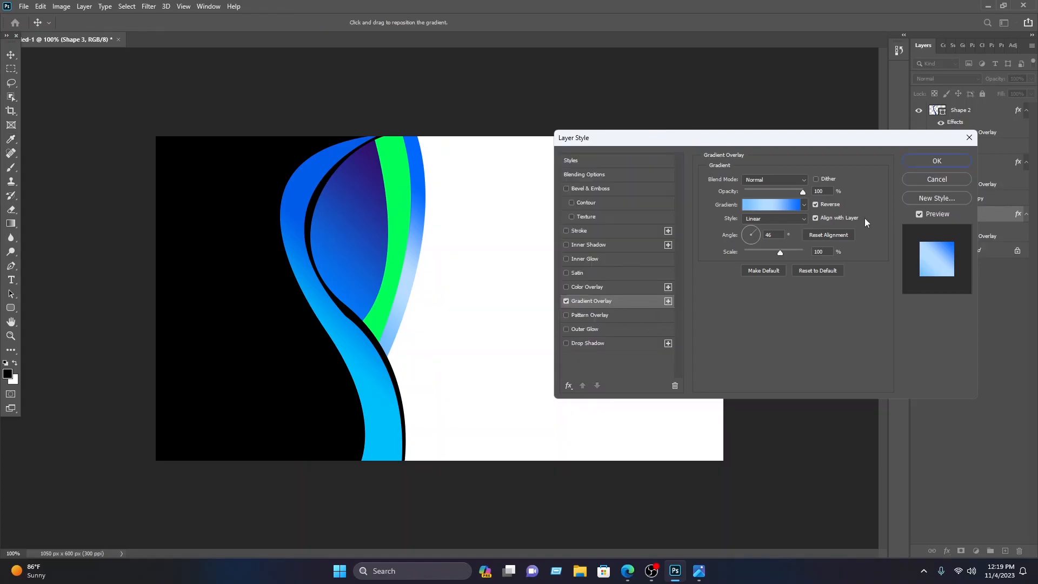
Recolor the stop at 100% of the outer band's gradient to dark blue 004681.
left_click(777, 206)
left_click(673, 296)
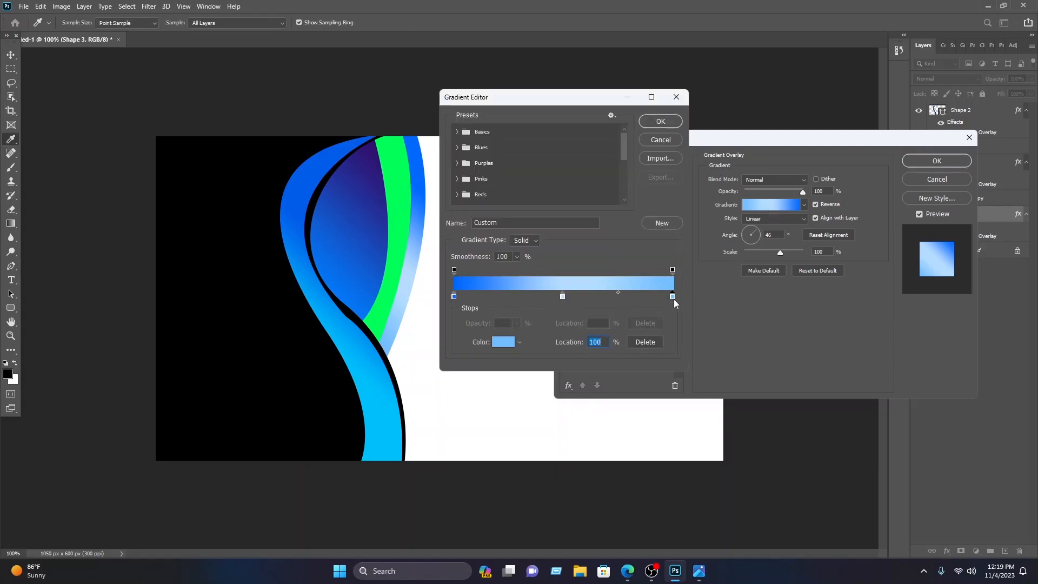
left_click(495, 342)
type("004681")
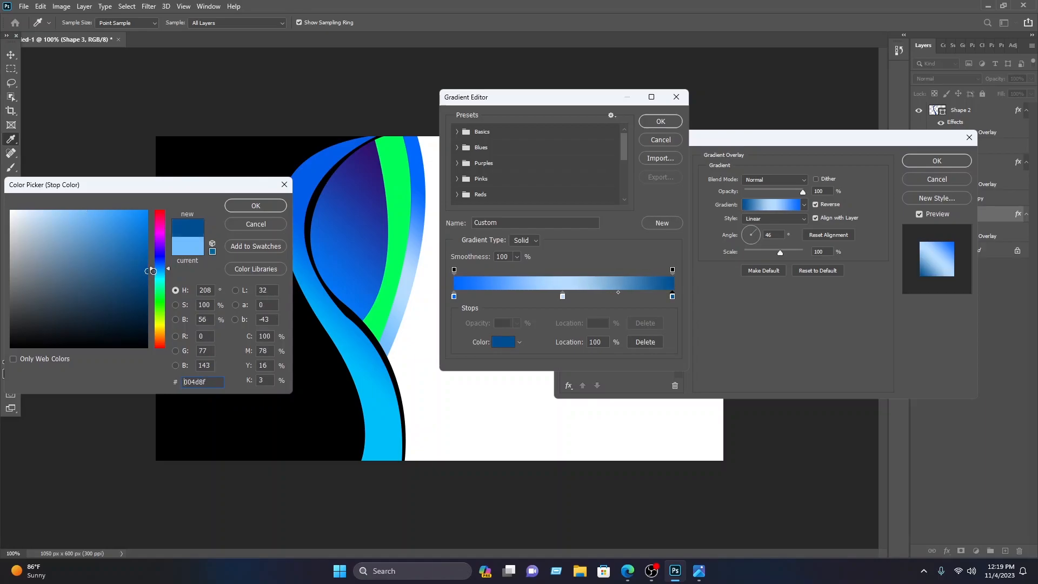
left_click(238, 210)
Shift the dark blue stop to 90% and the bright blue stop to 8%, and apply the overlay.
left_click_drag(674, 298, 652, 296)
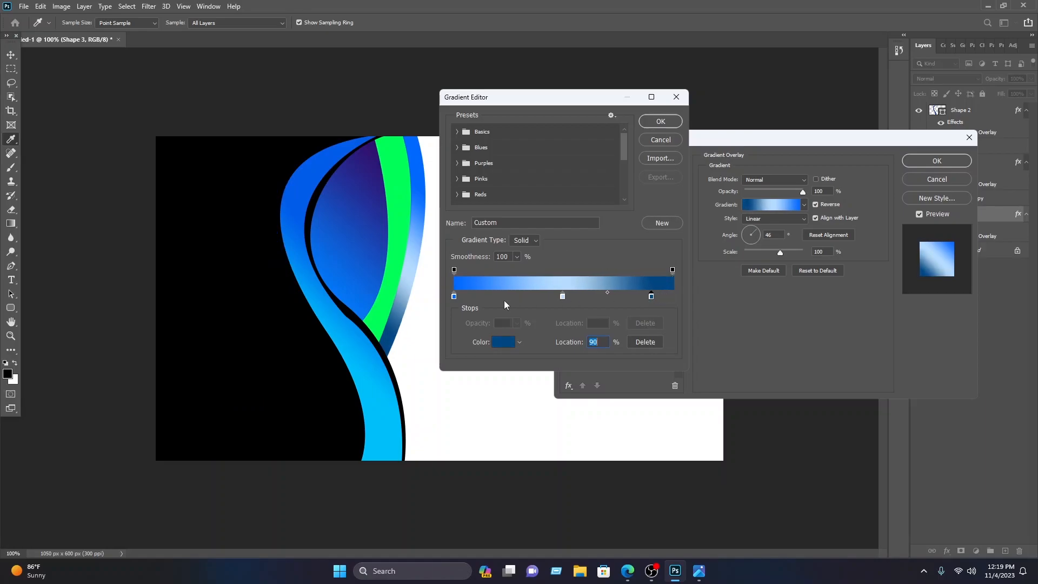
left_click_drag(454, 297, 471, 298)
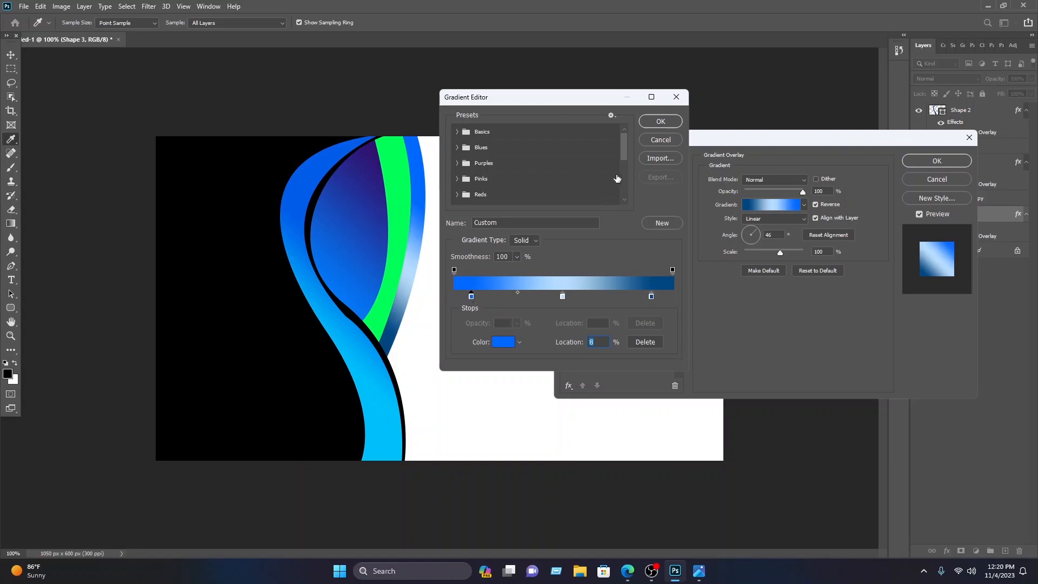
left_click(661, 122)
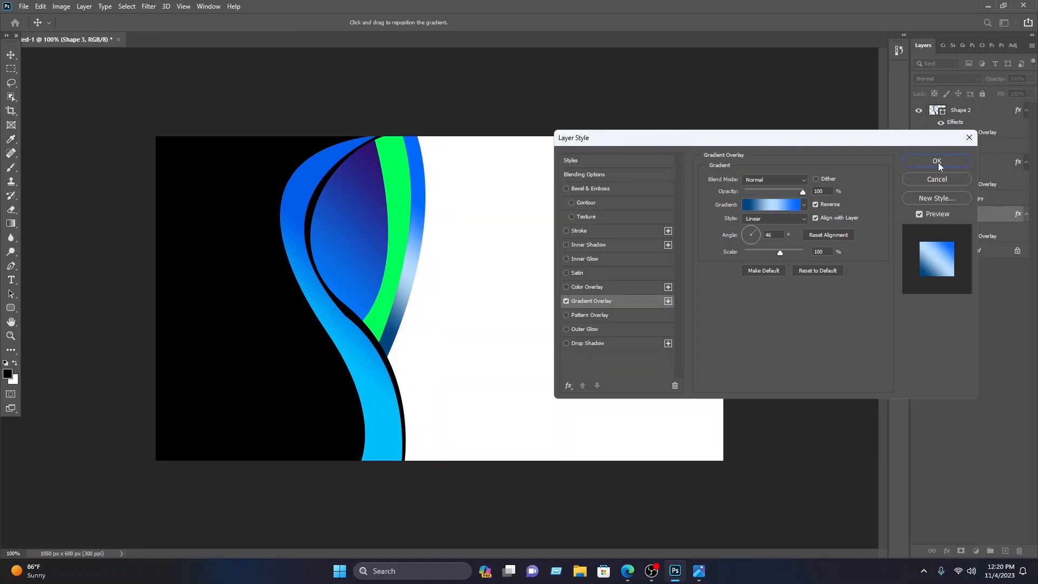
left_click(937, 161)
Copy the layer style of Shape 3 and paste it onto the green band's layer, Shape 3 copy.
right_click(965, 216)
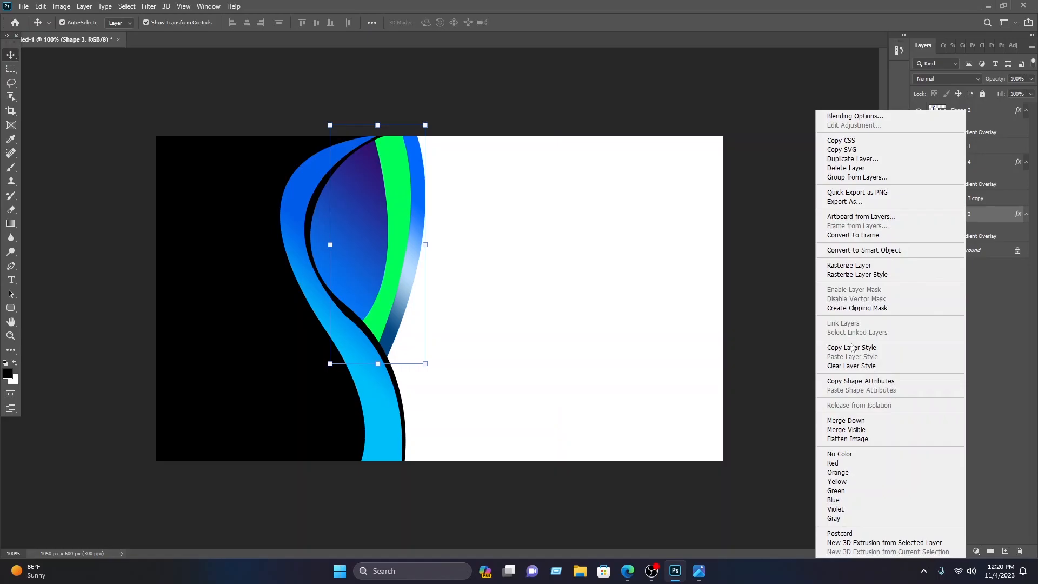
left_click(640, 200)
left_click(410, 188)
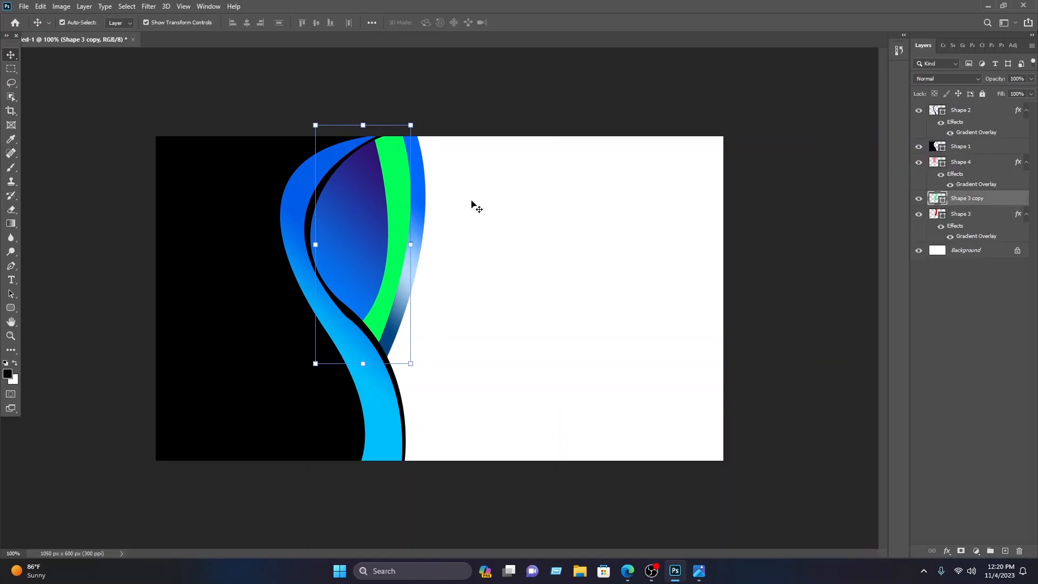
right_click(978, 203)
left_click(860, 354)
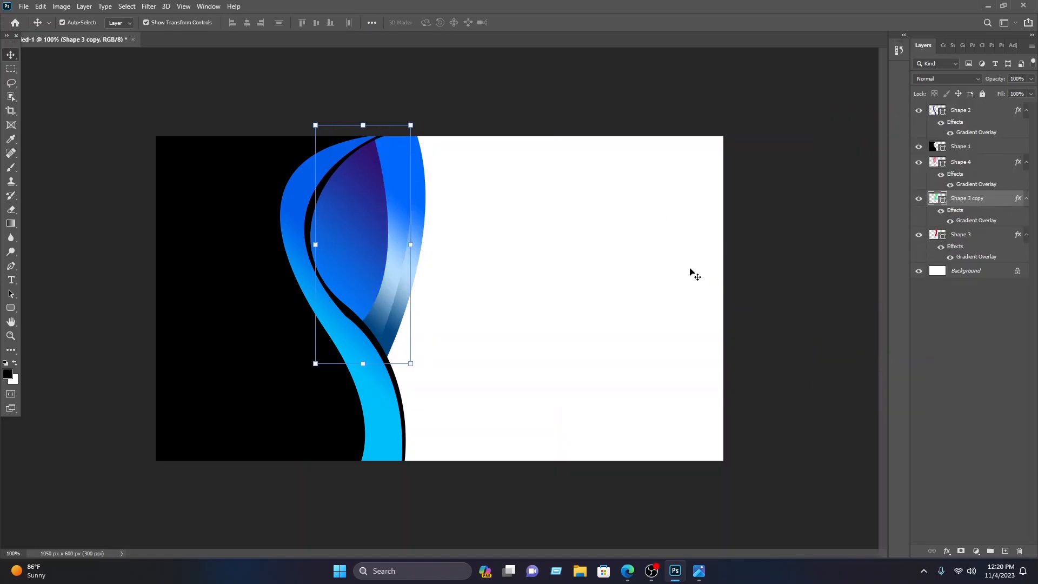
Turn off Reverse in Shape 3 copy's Gradient Overlay, shift the dark blue stop to 100%, and apply the overlay.
right_click(1019, 198)
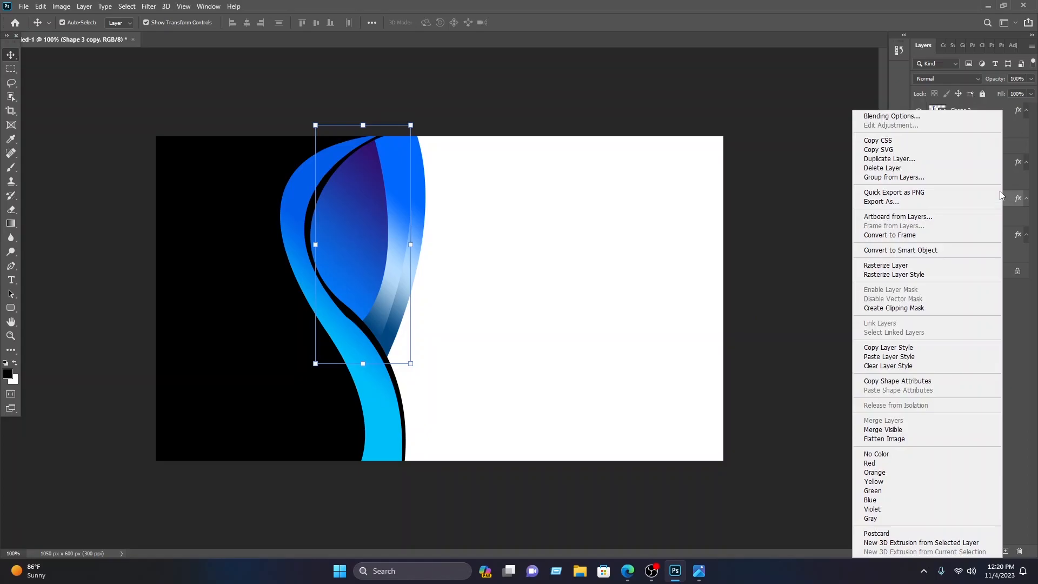
left_click(925, 123)
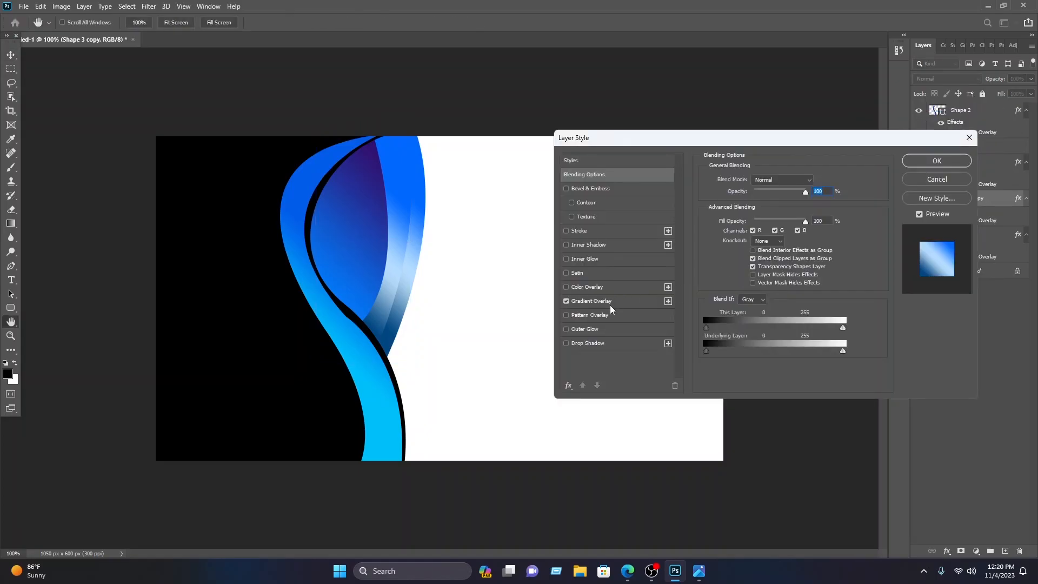
left_click(591, 301)
left_click(822, 204)
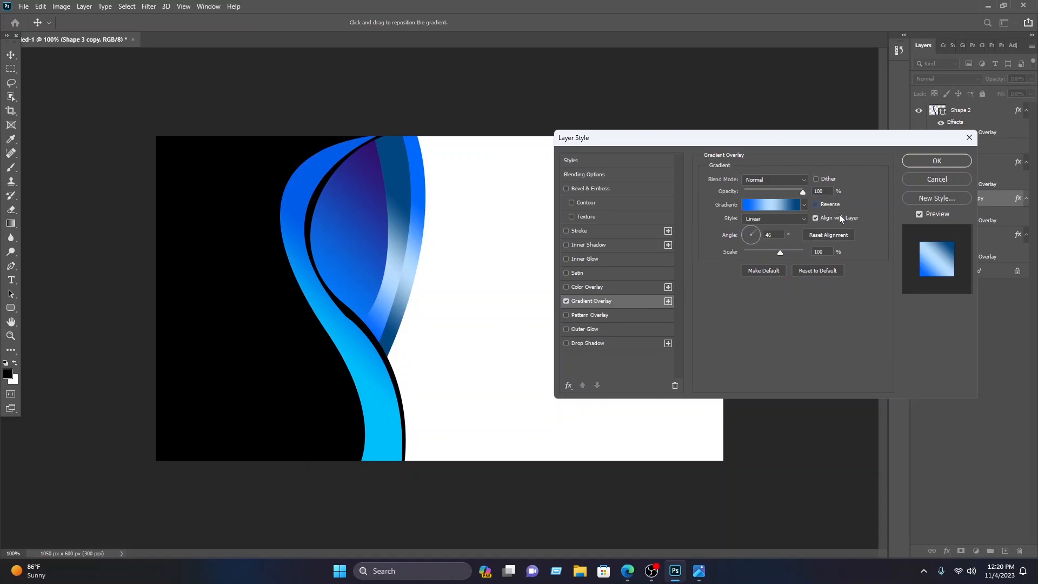
left_click(795, 204)
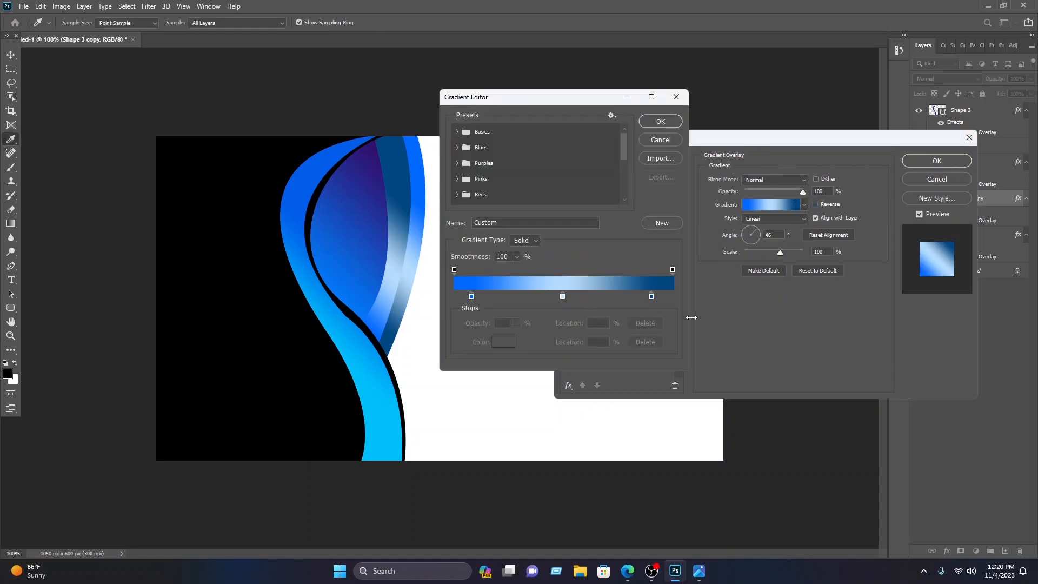
left_click_drag(651, 296, 673, 294)
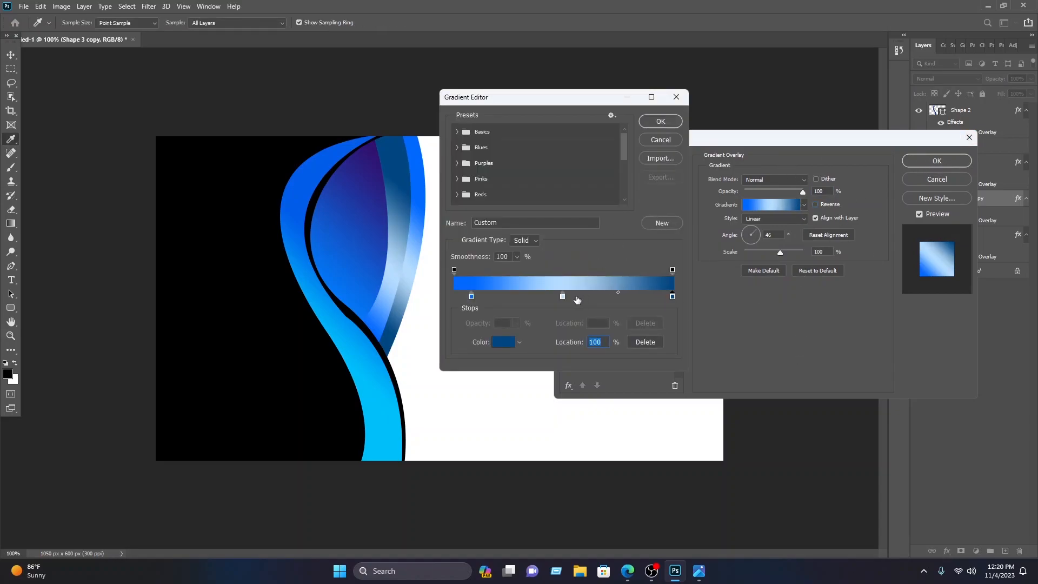
left_click(641, 124)
left_click(949, 160)
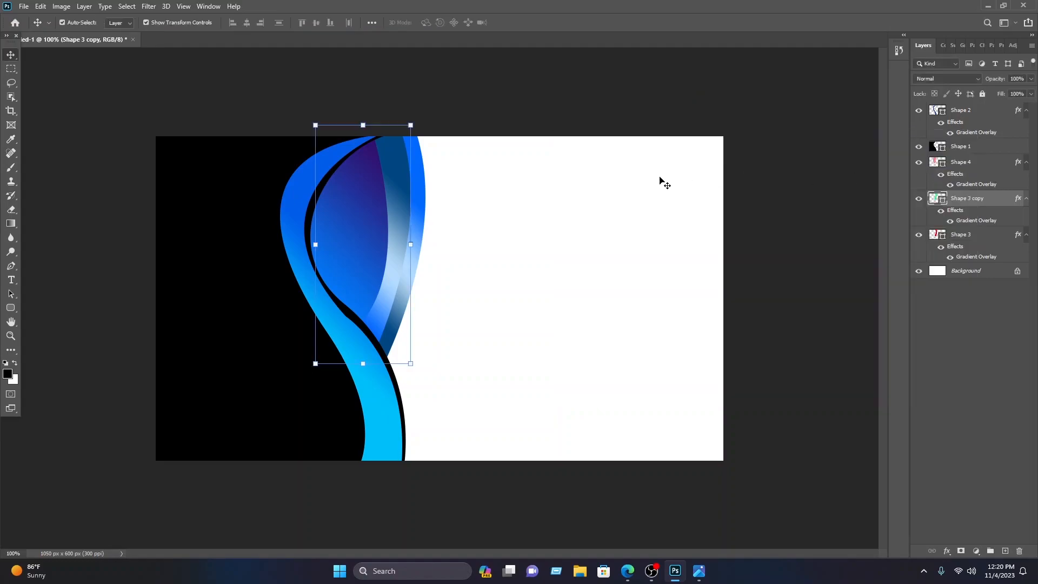
Draw a closed black curved shape about 279 x 331 px with the Pen tool, covering the inner edge of the blue ribbon's lower part.
key("p")
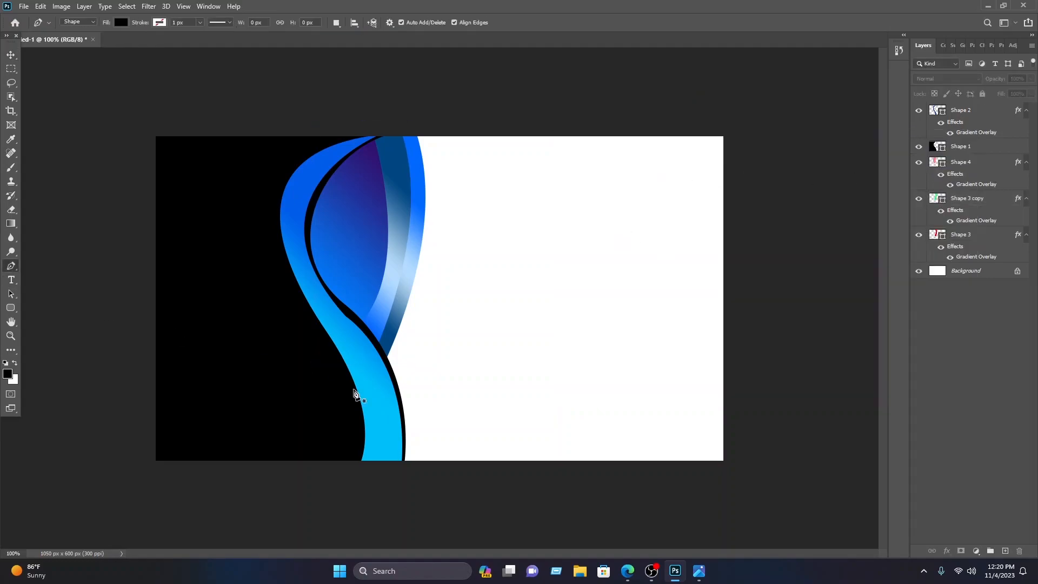
left_click(384, 471)
left_click_drag(331, 317, 277, 256)
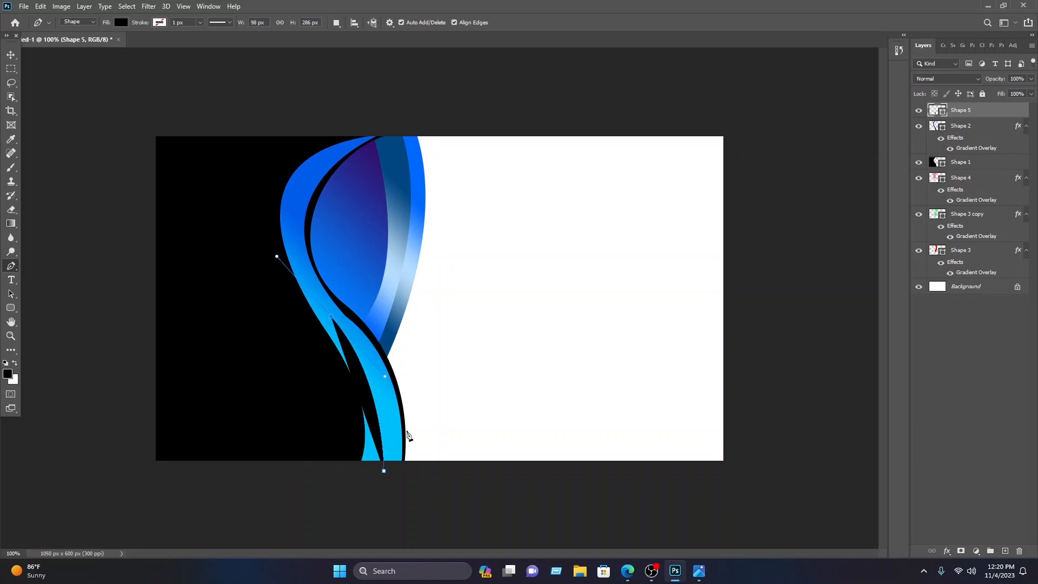
left_click(330, 317, "alt")
left_click_drag(257, 502, 106, 501)
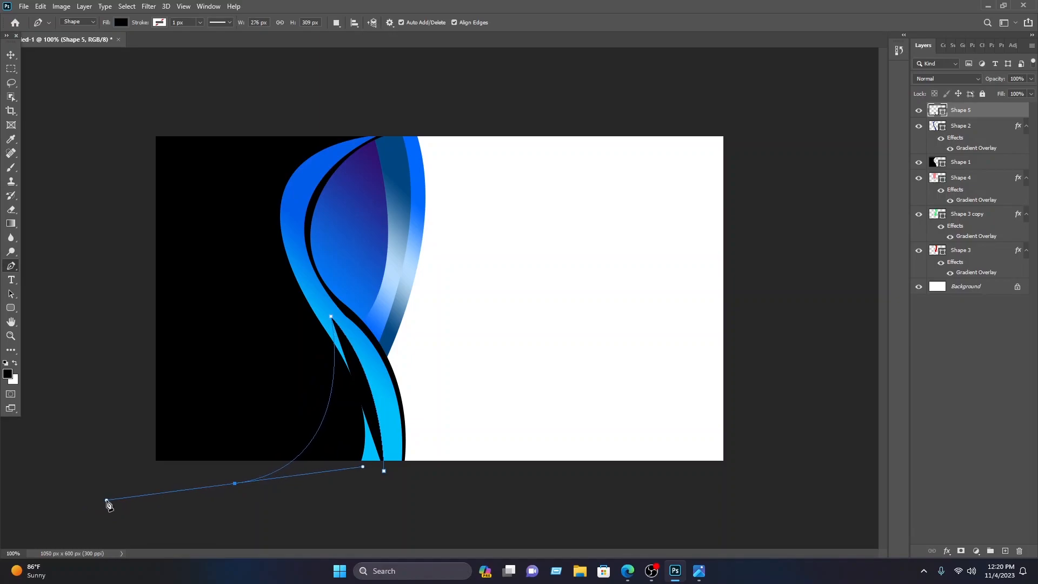
left_click(235, 483)
left_click(378, 495)
left_click(384, 471)
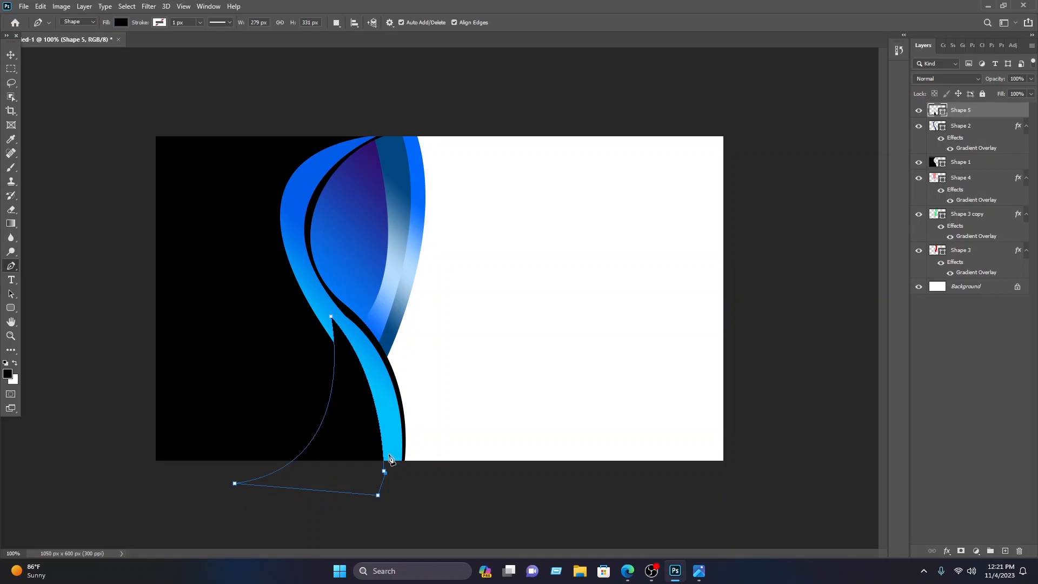
Fill Shape 5 with the recently used red and move its layer directly below Shape 2.
left_click(383, 471)
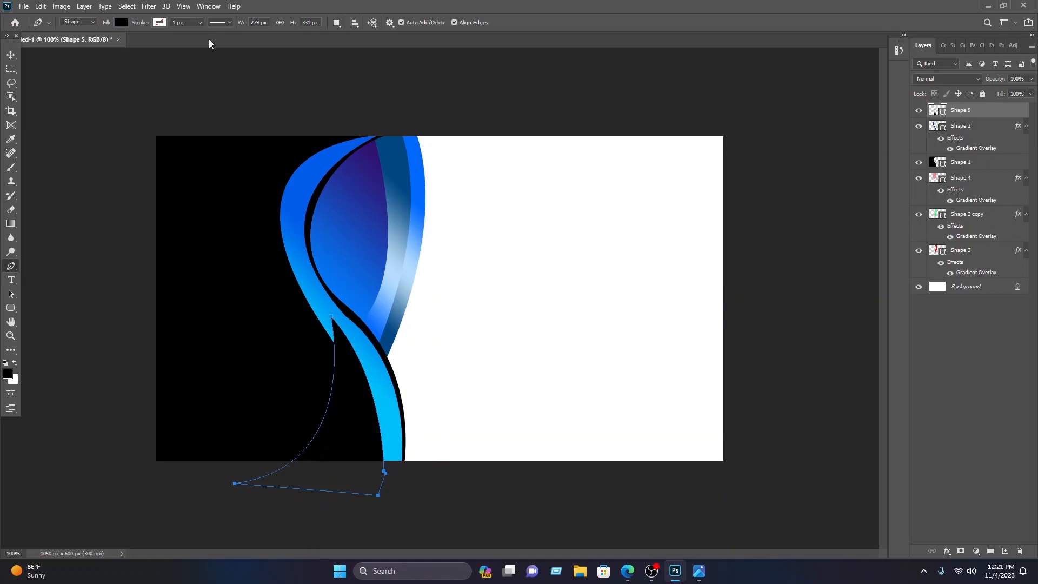
left_click(121, 22)
left_click(189, 80)
key("v")
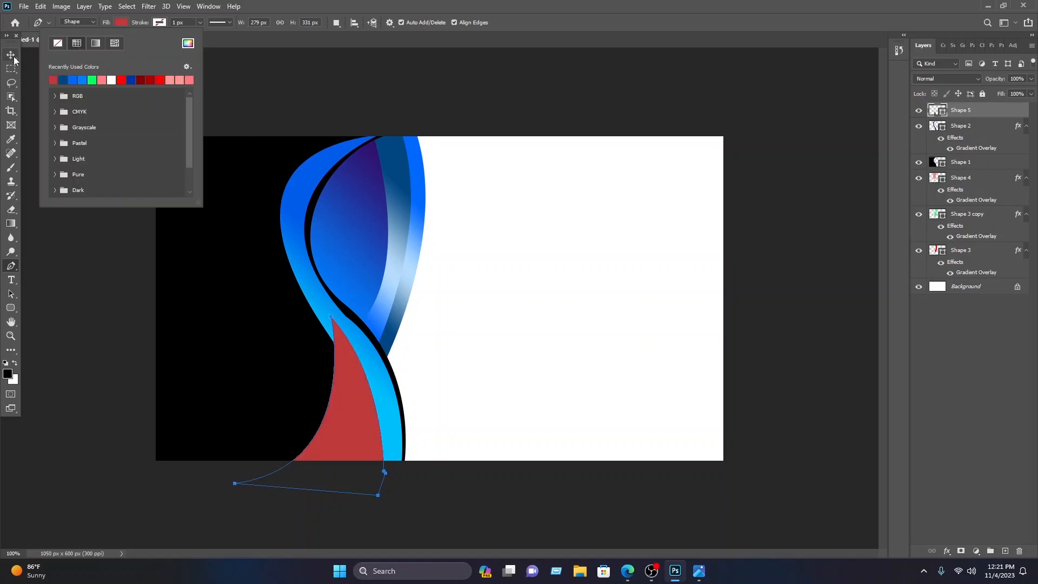
left_click_drag(959, 113, 973, 163)
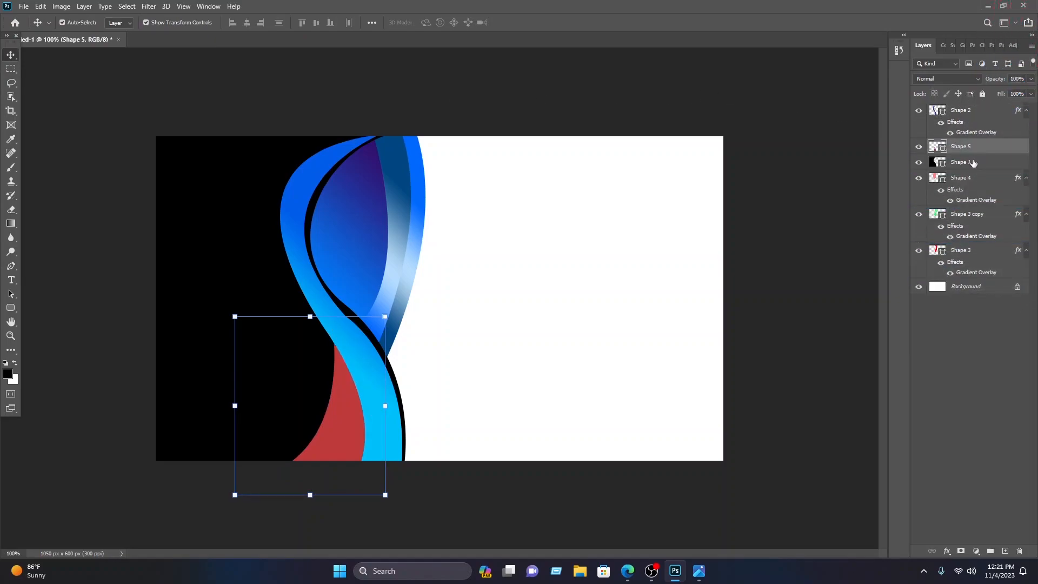
left_click(371, 427)
left_click(327, 437)
Add a Gradient Overlay to Shape 5 using the Blue_30 preset from the Blues group.
right_click(967, 154)
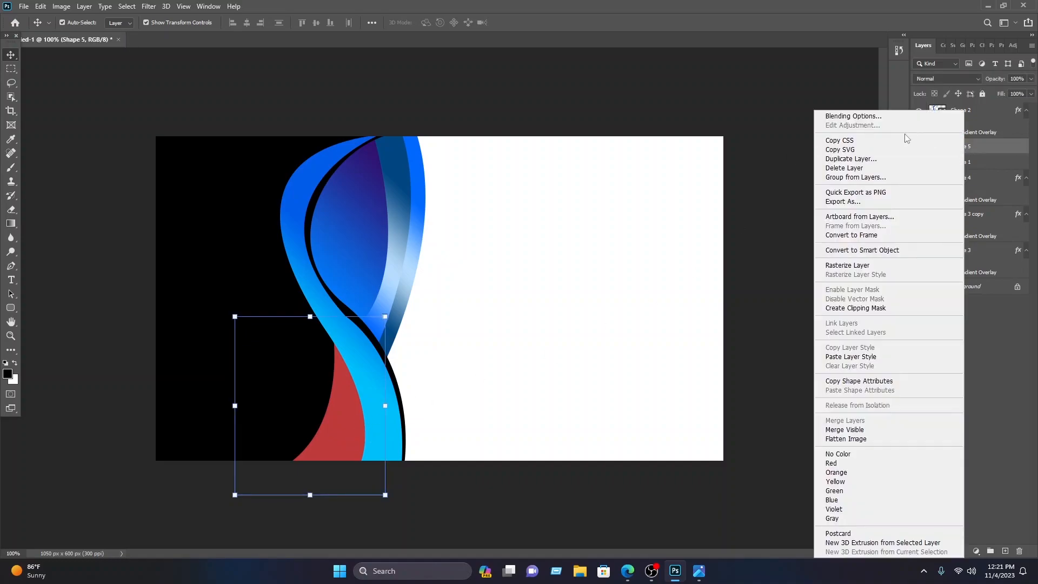
left_click(887, 117)
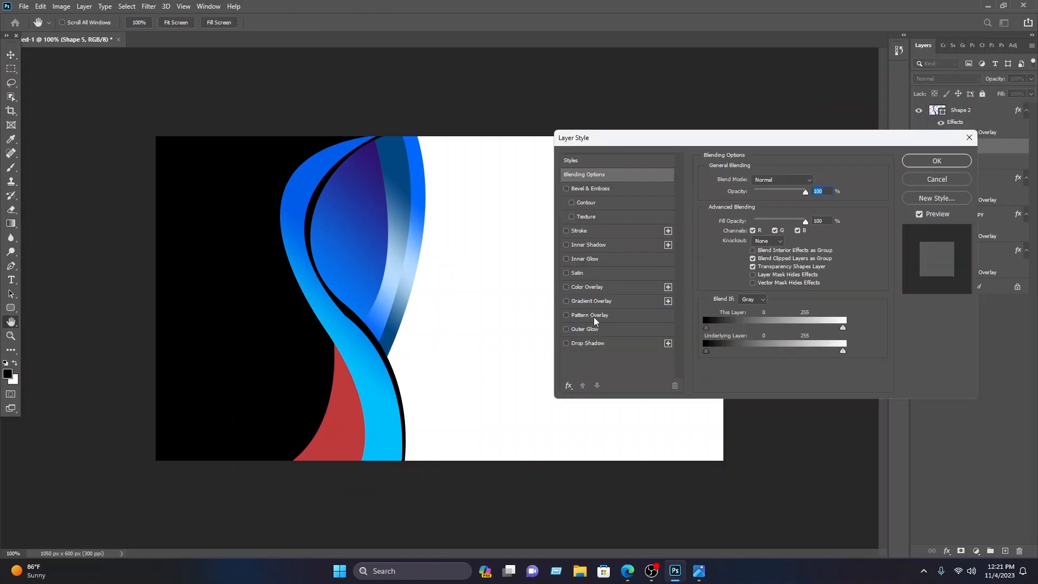
left_click(595, 302)
left_click(782, 201)
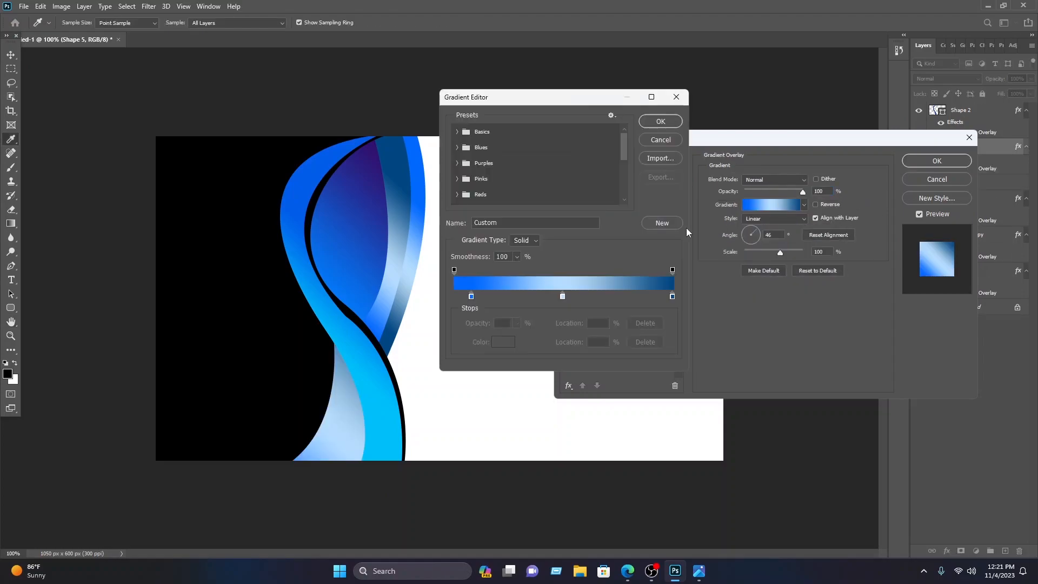
left_click(456, 148)
scroll(538, 186, "down", 3)
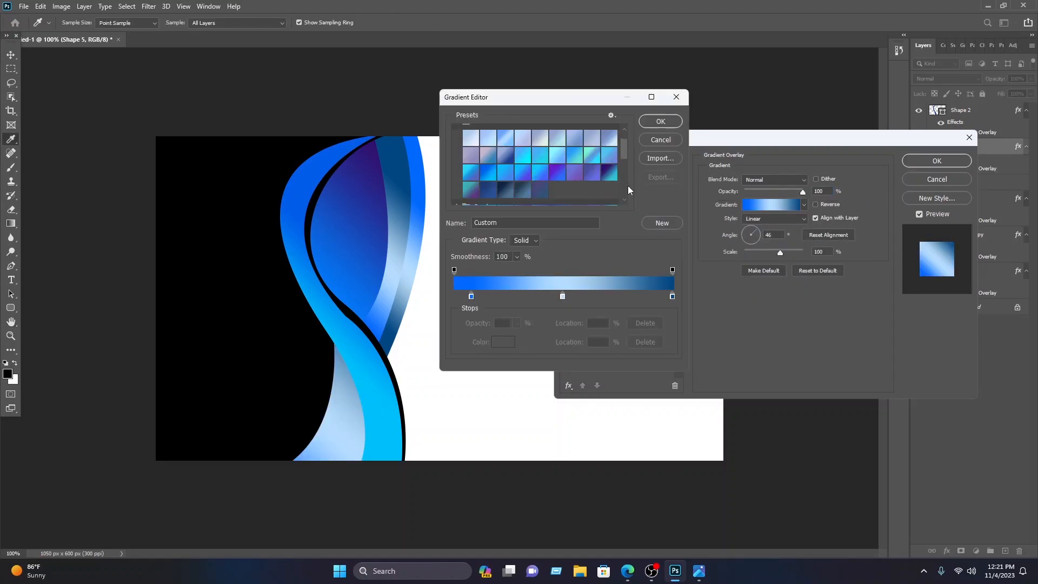
left_click(489, 173)
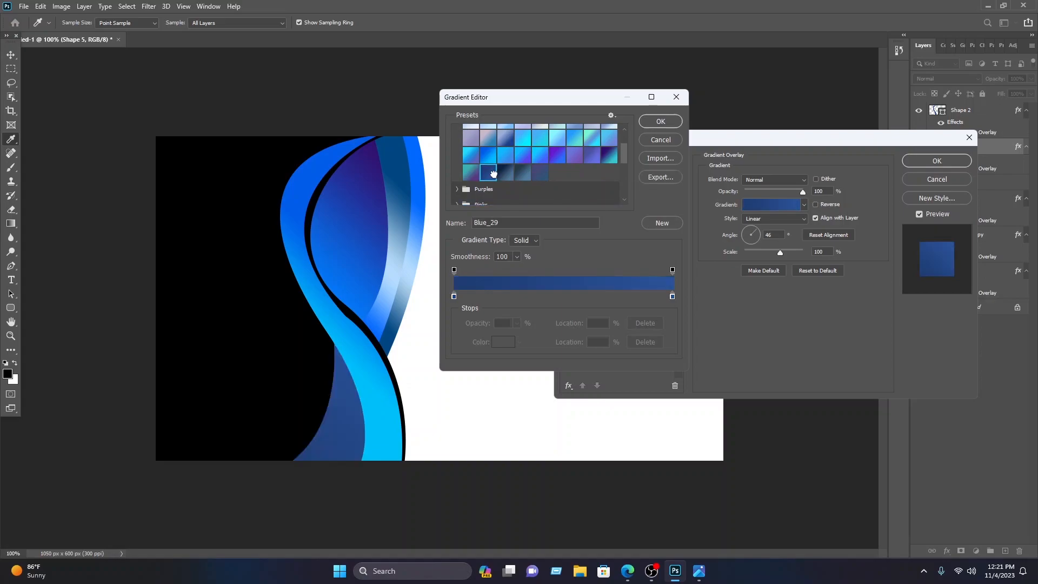
left_click(505, 173)
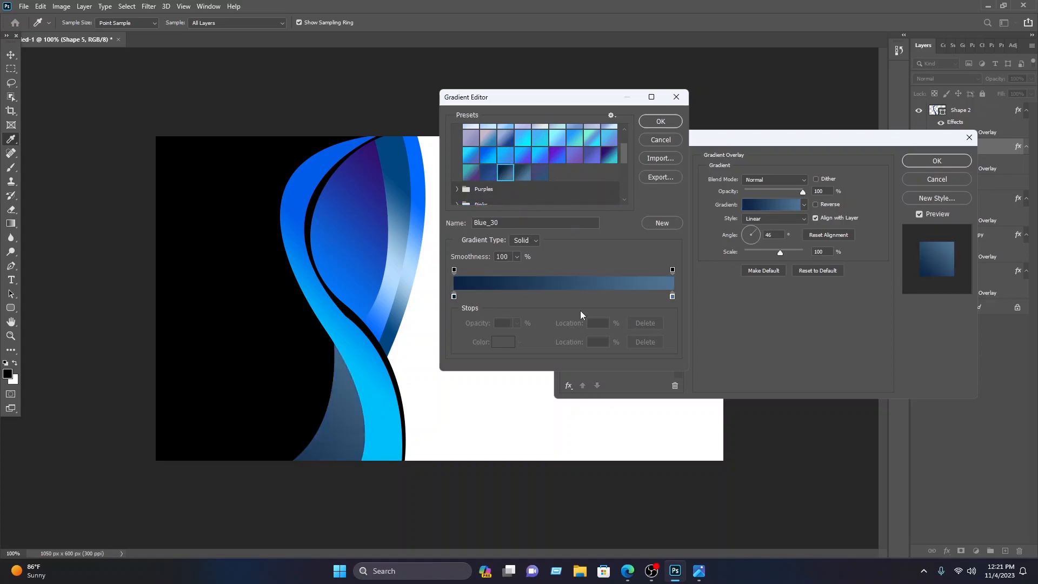
Recolour the gradient's end stop to 6ebeff and its start stop to 004295.
left_click(672, 297)
left_click(504, 342)
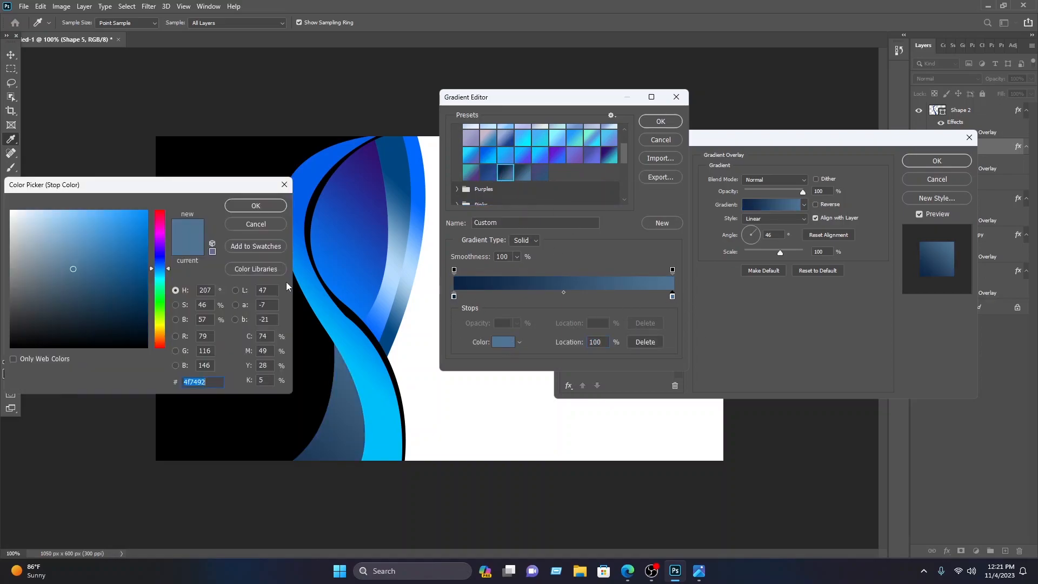
type("6ebeff")
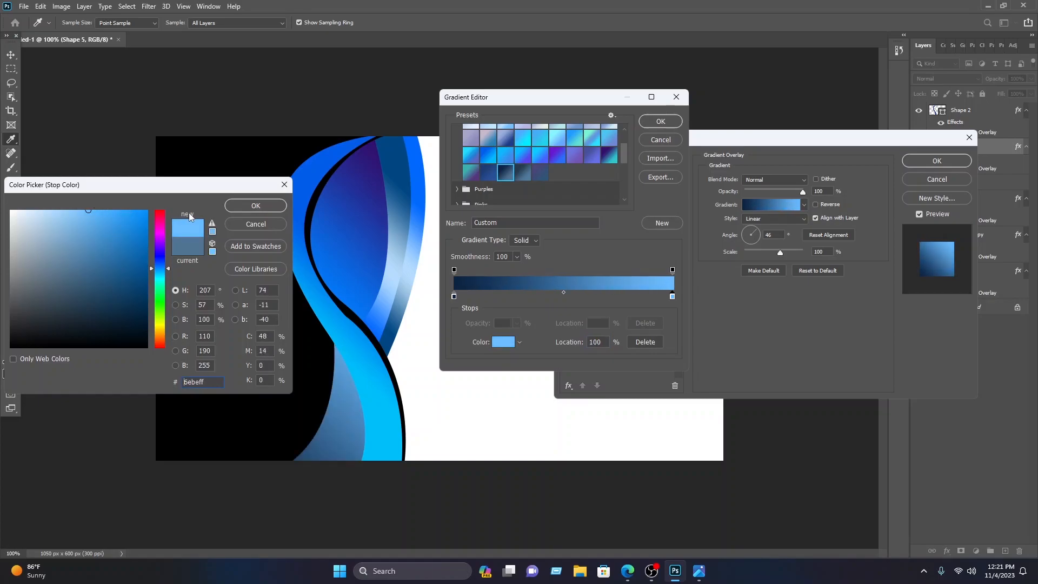
key("Return")
left_click(454, 296)
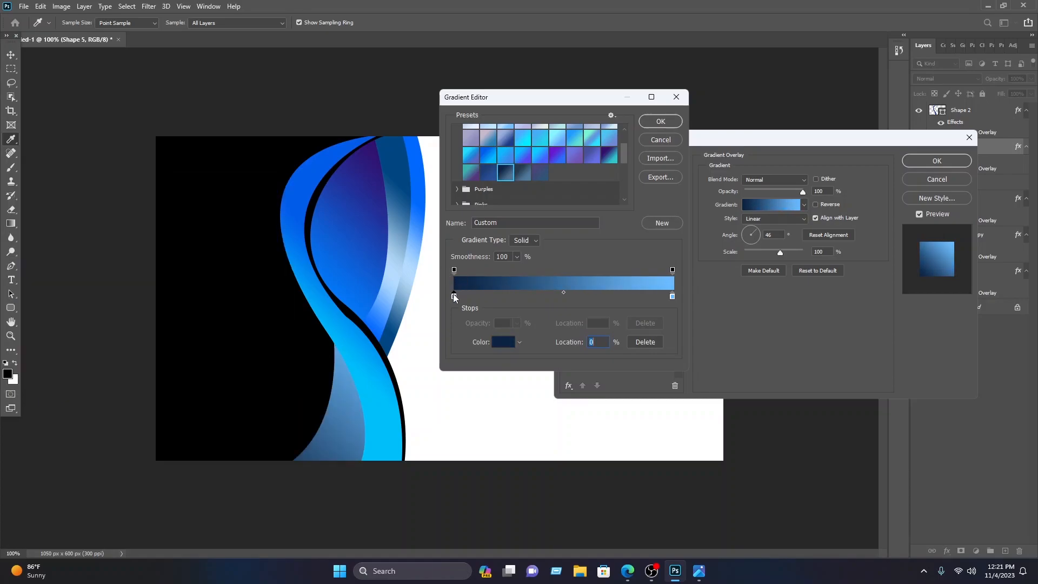
left_click(505, 344)
left_click(147, 269)
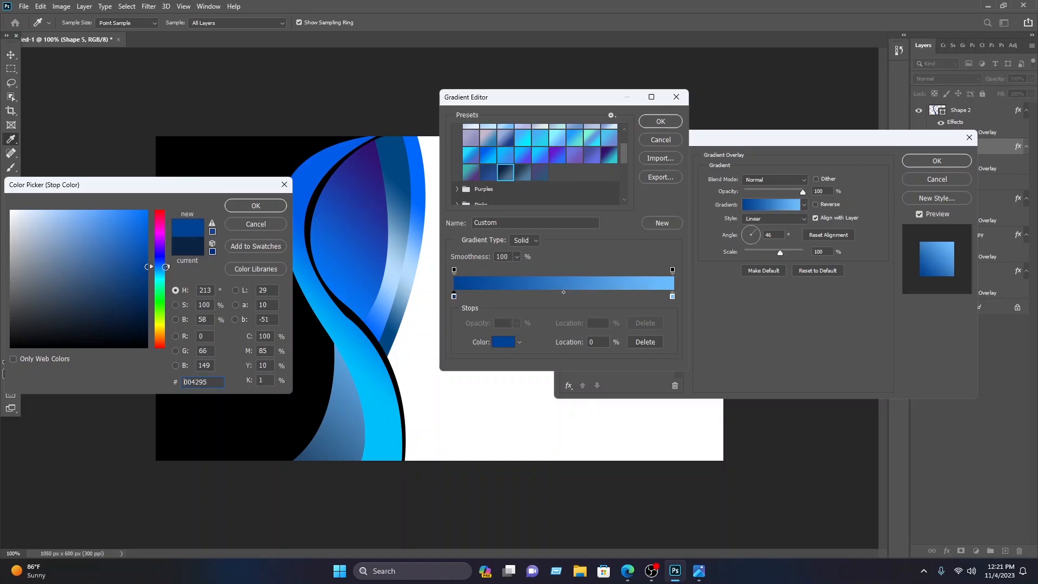
key("Return")
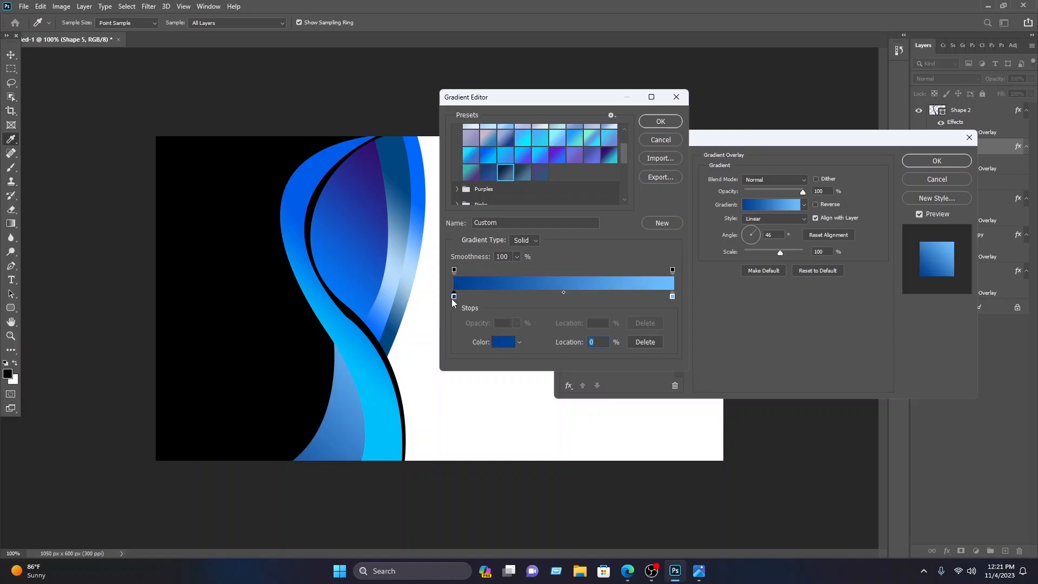
Shift the gradient's dark blue stop to 26% and apply the overlay to Shape 5.
left_click_drag(475, 297, 503, 298)
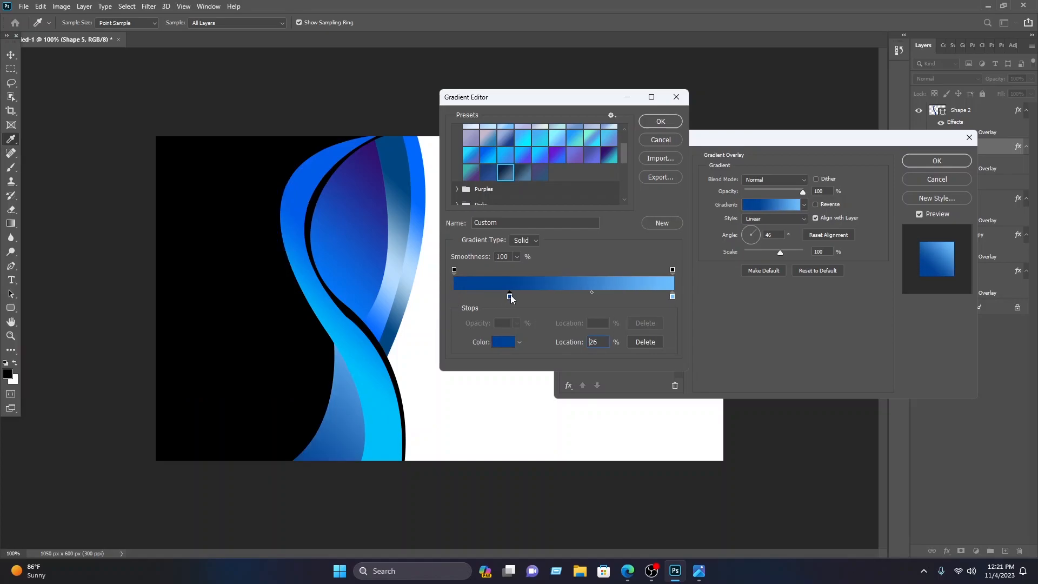
left_click(676, 123)
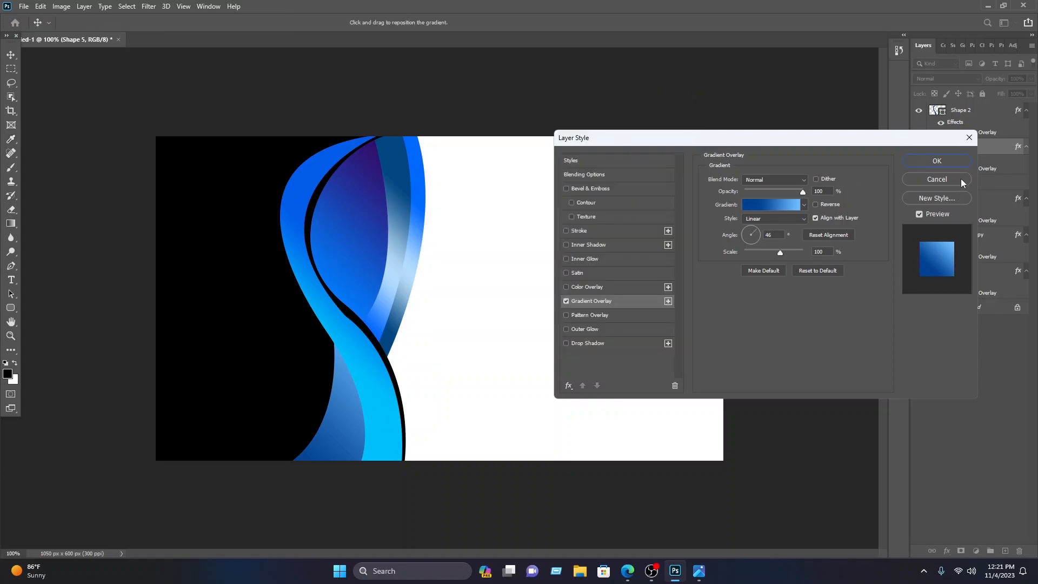
left_click(913, 162)
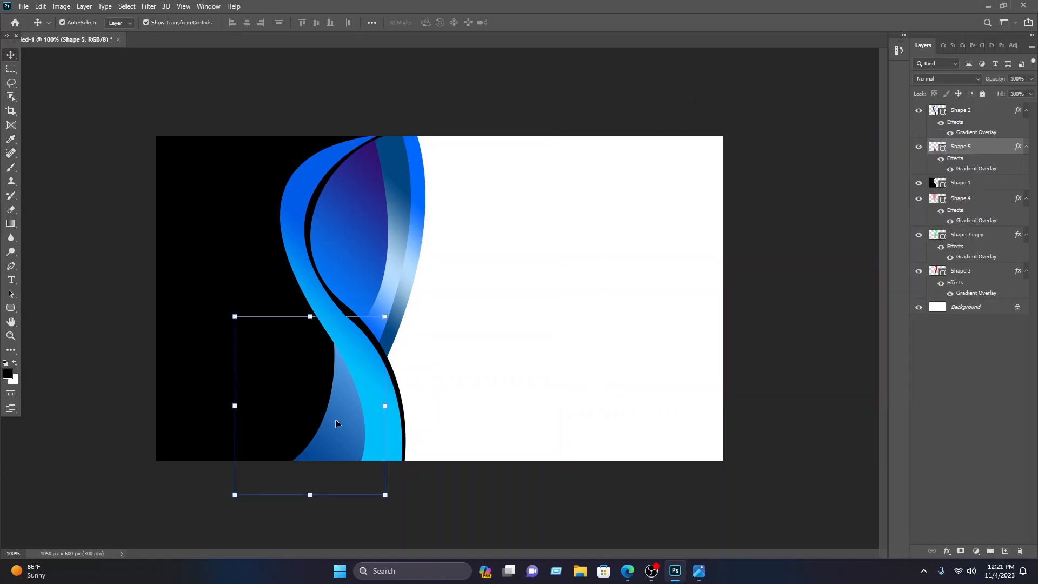
Duplicate Shape 5 and offset the copy slightly to the right so the two bands overlap beside the cyan ribbon.
left_click_drag(332, 418, 349, 423)
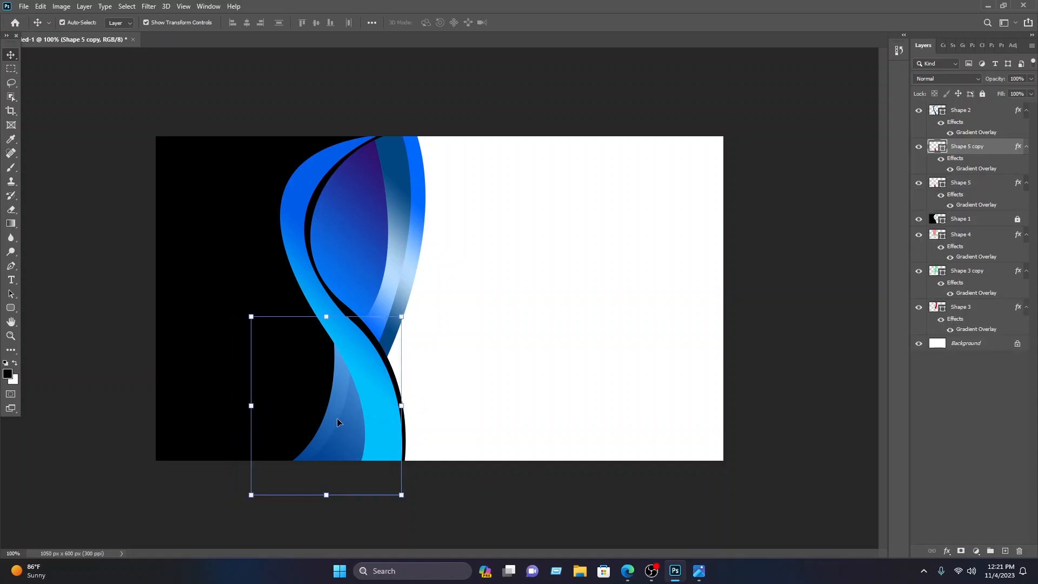
left_click(335, 413, "shift")
left_click_drag(355, 429, 348, 432)
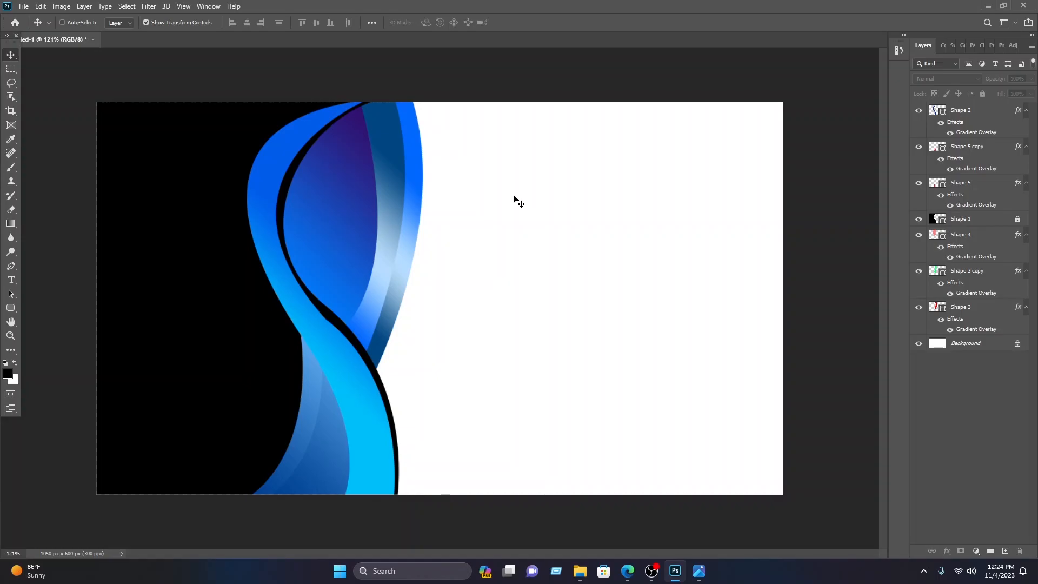
Paste the copied name, profile icon and contact detail layers, and scale them down to fit the card's white area.
key("ctrl+v")
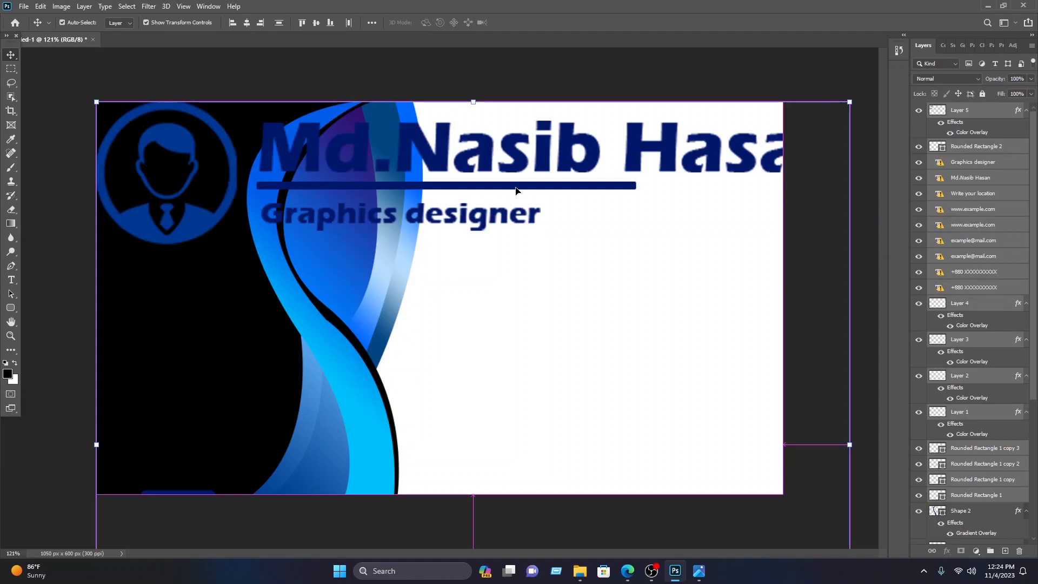
scroll(452, 241, "down", 6)
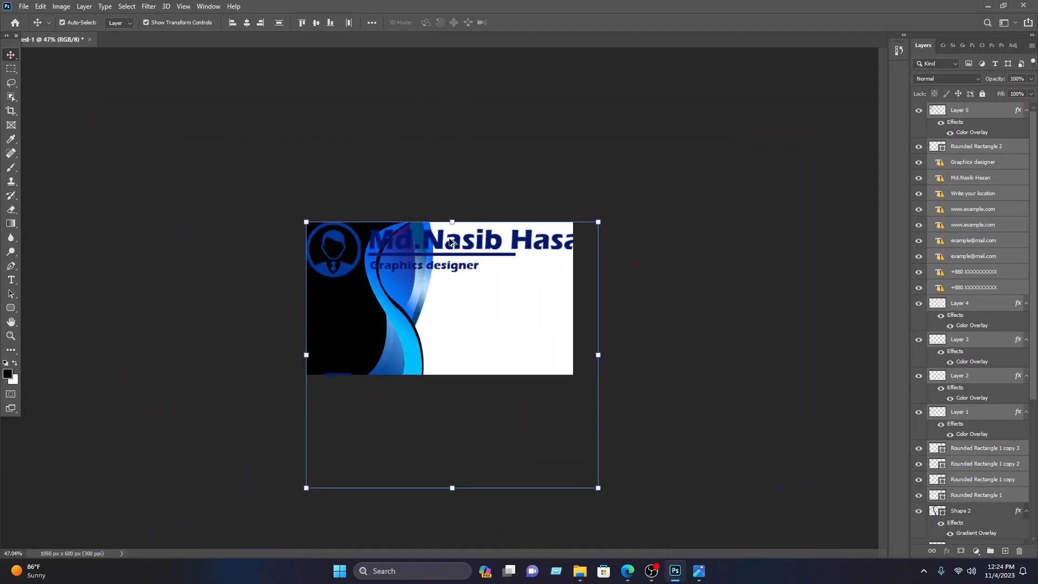
left_click_drag(441, 266, 454, 350)
left_click_drag(443, 364, 459, 303)
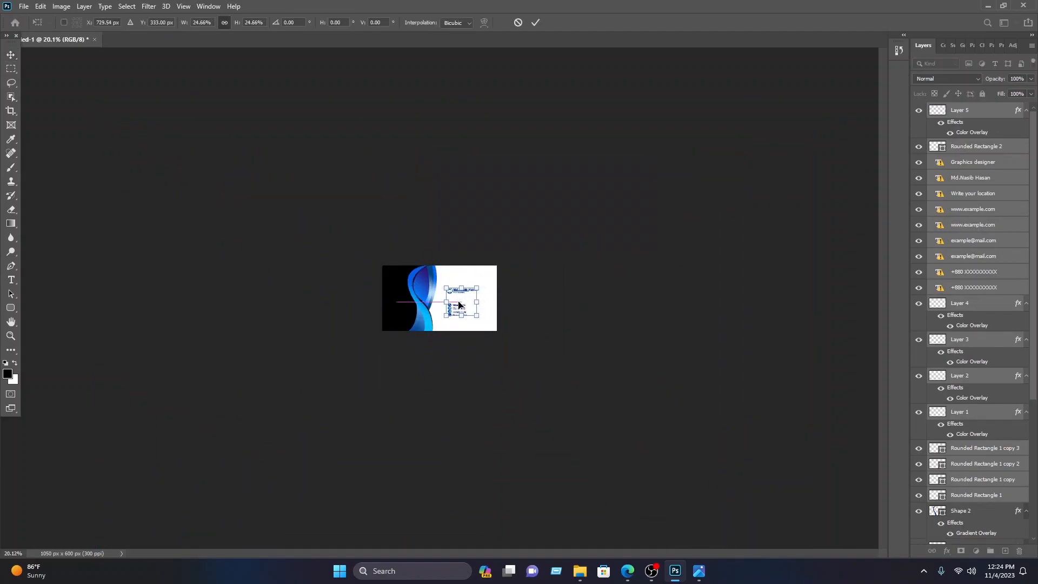
scroll(459, 303, "up", 6)
left_click_drag(585, 228, 584, 139)
left_click_drag(590, 178, 617, 168)
key("Return")
Move the contact details lower and the name block with its profile icon higher on the white area, leaving nothing selected.
left_click_drag(690, 419, 481, 292)
left_click_drag(553, 285, 553, 304)
left_click_drag(573, 212, 496, 139)
left_click(699, 324)
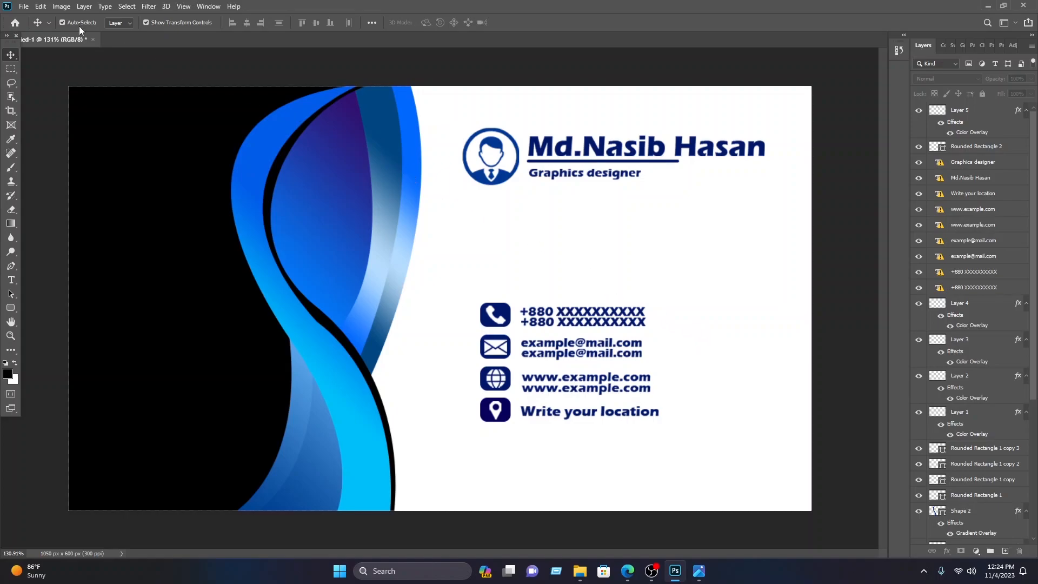
Open the logo image file Nasib IT.png.
left_click(21, 6)
left_click(33, 28)
left_click(53, 178)
double_click(125, 181)
double_click(119, 122)
Bring the round logo into the card design, scale it to 14.84% and place it on the lower black area.
left_click_drag(378, 243, 151, 265)
left_click_drag(474, 270, 186, 398)
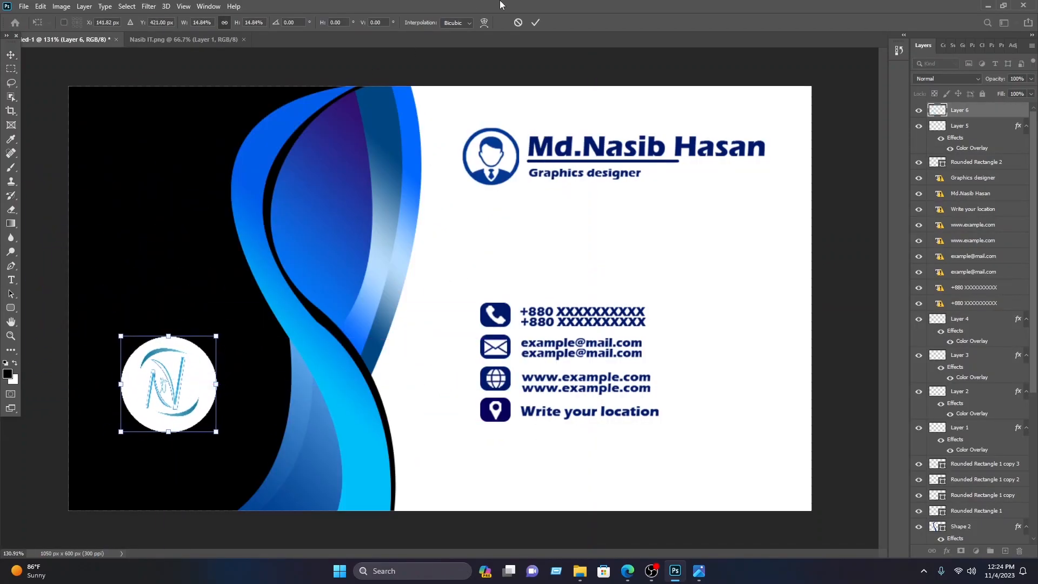
left_click(533, 24)
Duplicate the name, underline and job title below the logo, and replace the copied name with "Nasib IT".
left_click(567, 174)
left_click_drag(676, 214, 169, 469)
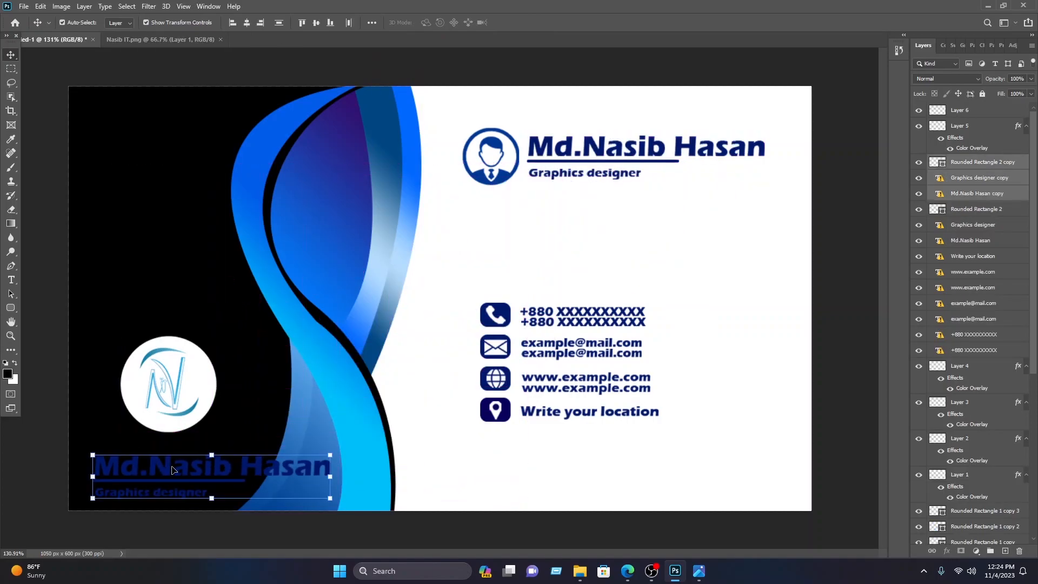
double_click(199, 465)
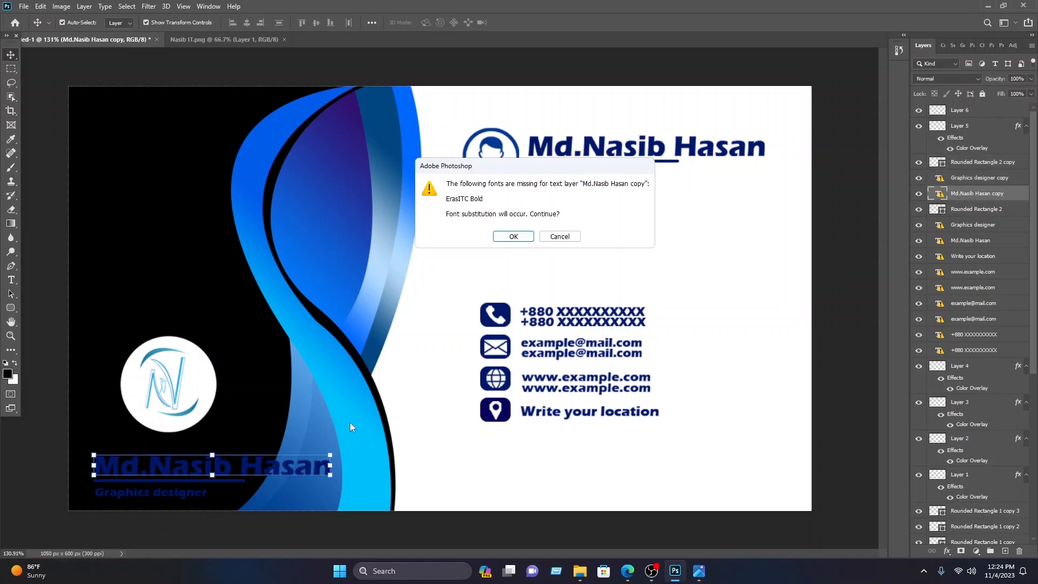
left_click(516, 236)
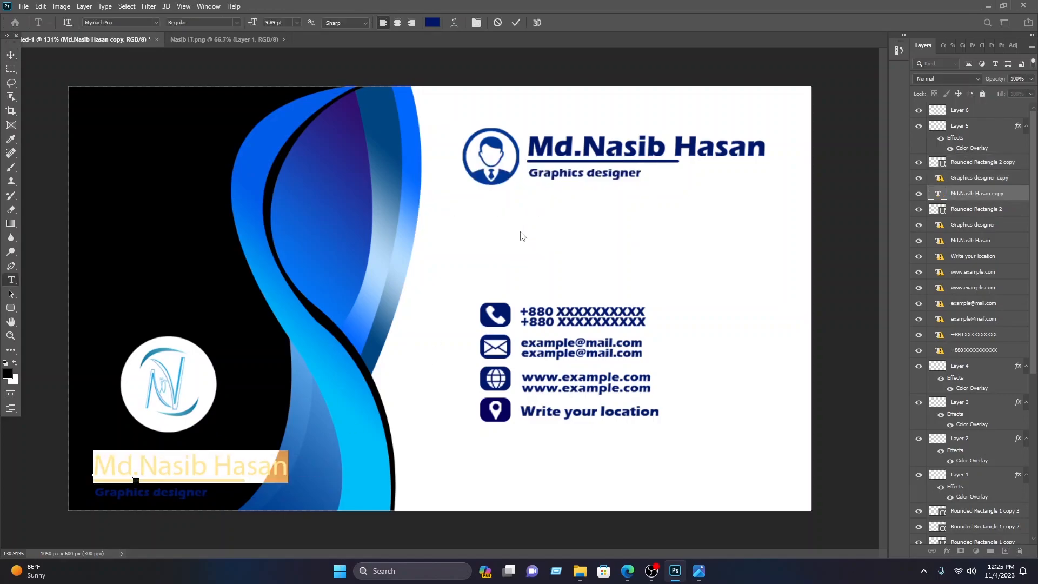
type("Nasin")
key("BackSpace")
type("b")
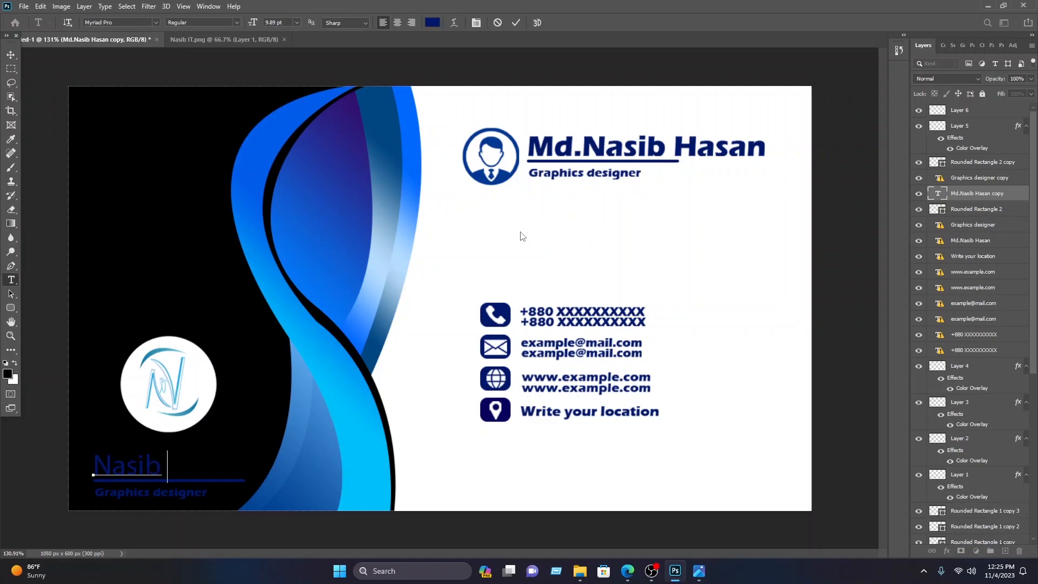
type(" ITT")
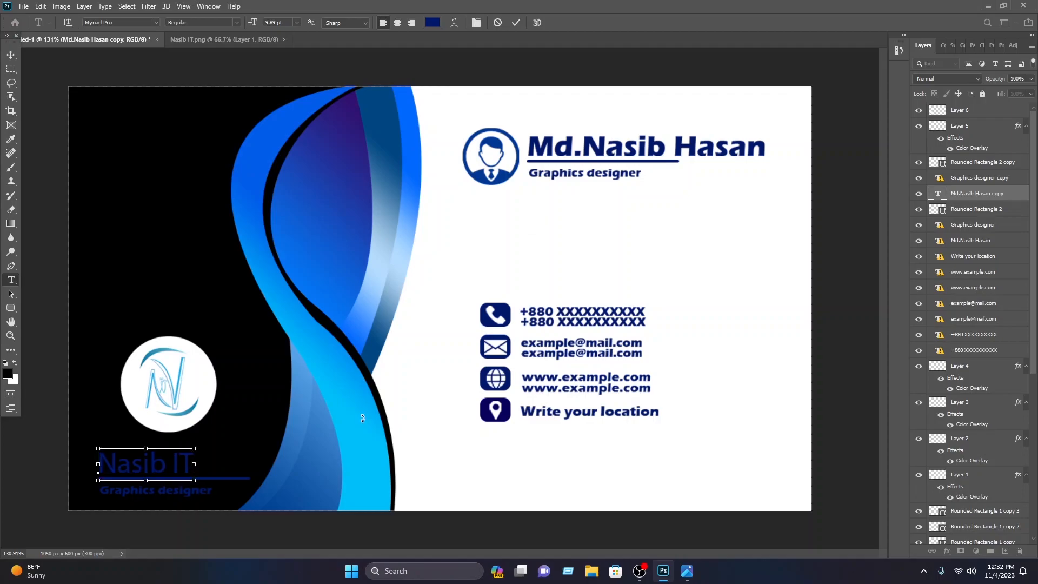
Set the "Nasib IT" text to the Impact font in white (ffffff).
key("ctrl+a")
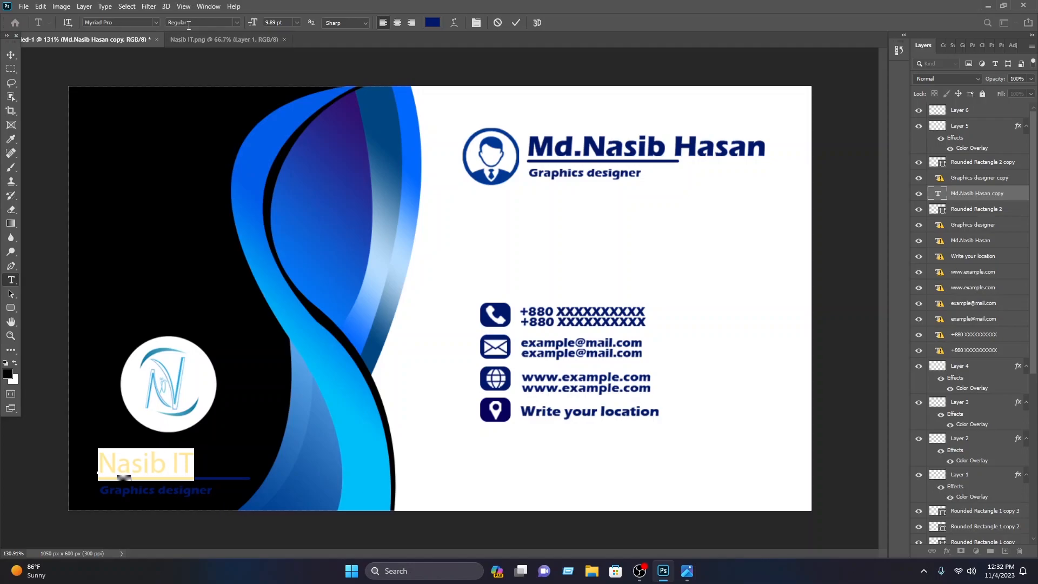
left_click(155, 23)
left_click(125, 195)
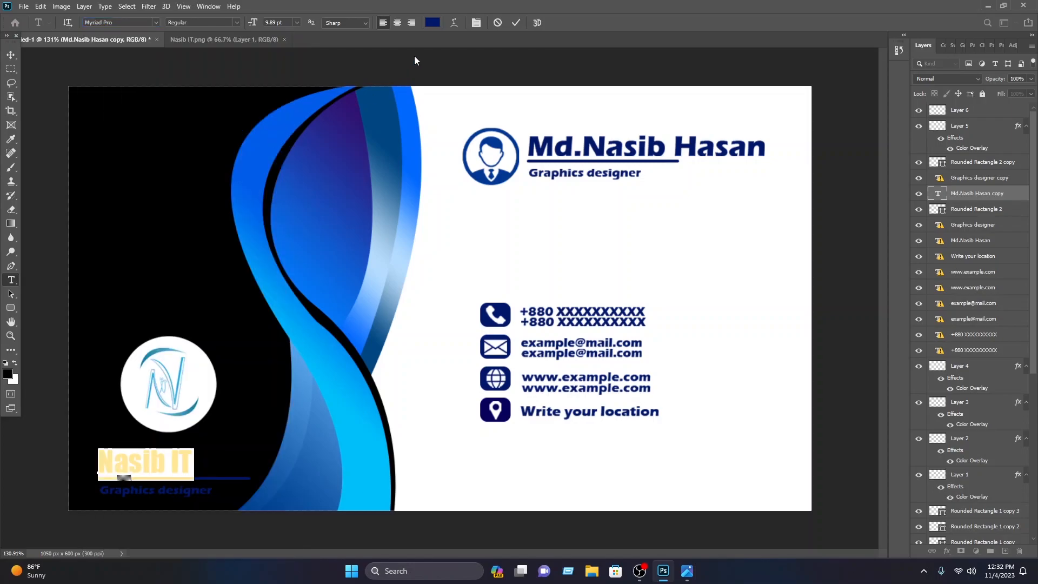
left_click(432, 22)
left_click(13, 205)
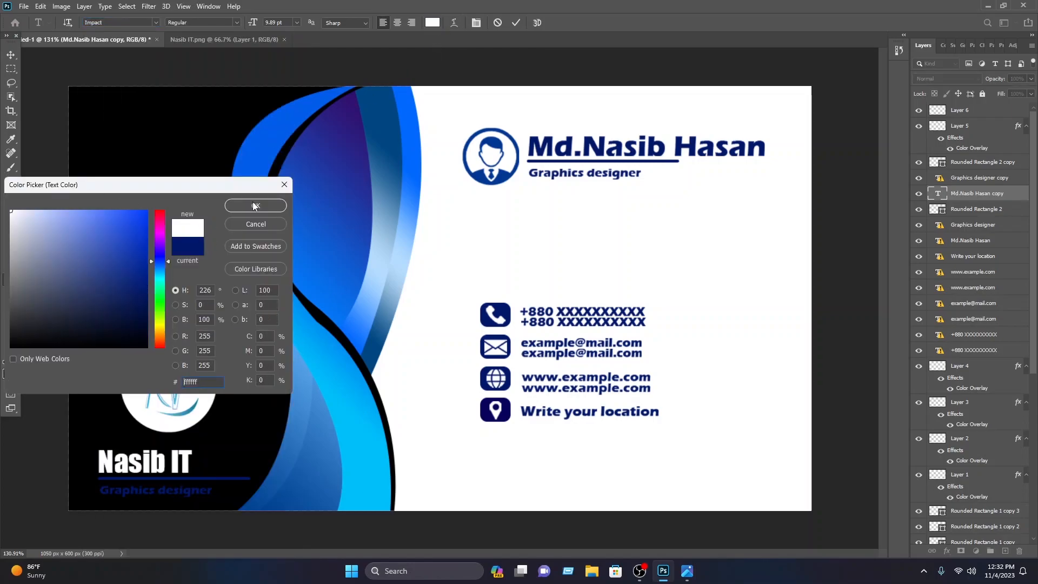
left_click(254, 206)
left_click(516, 23)
Replace the copied job title below the logo with "An IT based company", accepting the font substitution.
left_click(188, 492)
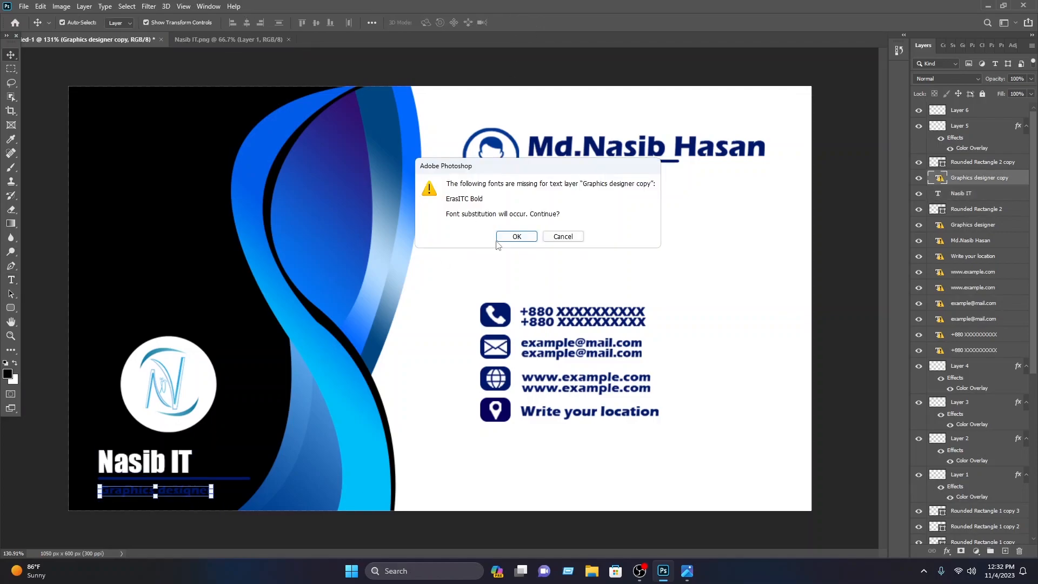
left_click(513, 239)
type("An")
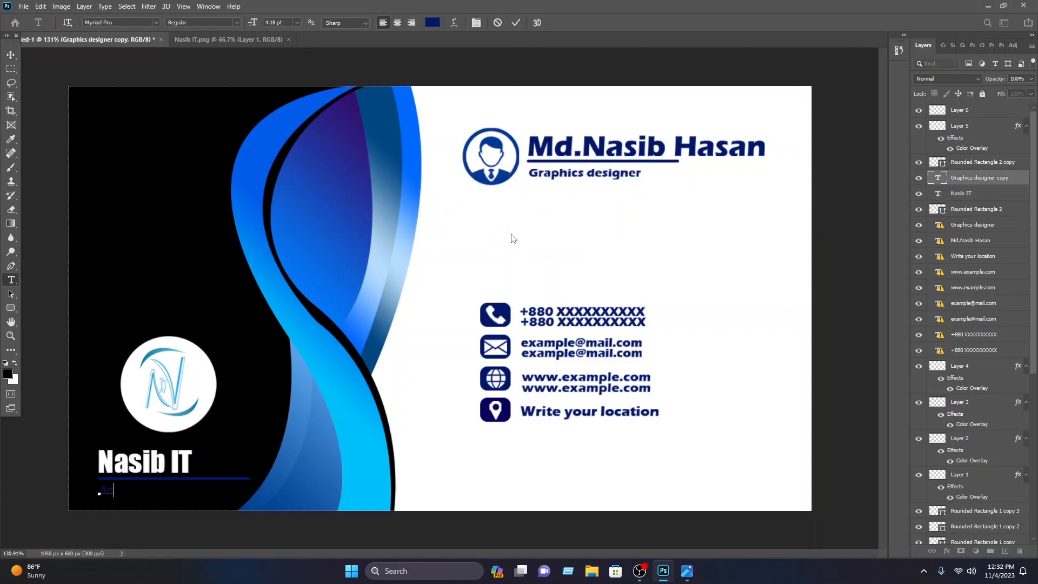
type("y")
Set the "An IT based company" tagline to white text in the Impact font.
key("ctrl+a")
left_click(433, 22)
left_click(12, 210)
left_click(254, 205)
left_click(155, 22)
left_click(213, 167)
left_click(156, 22)
left_click(213, 311)
left_click(10, 55)
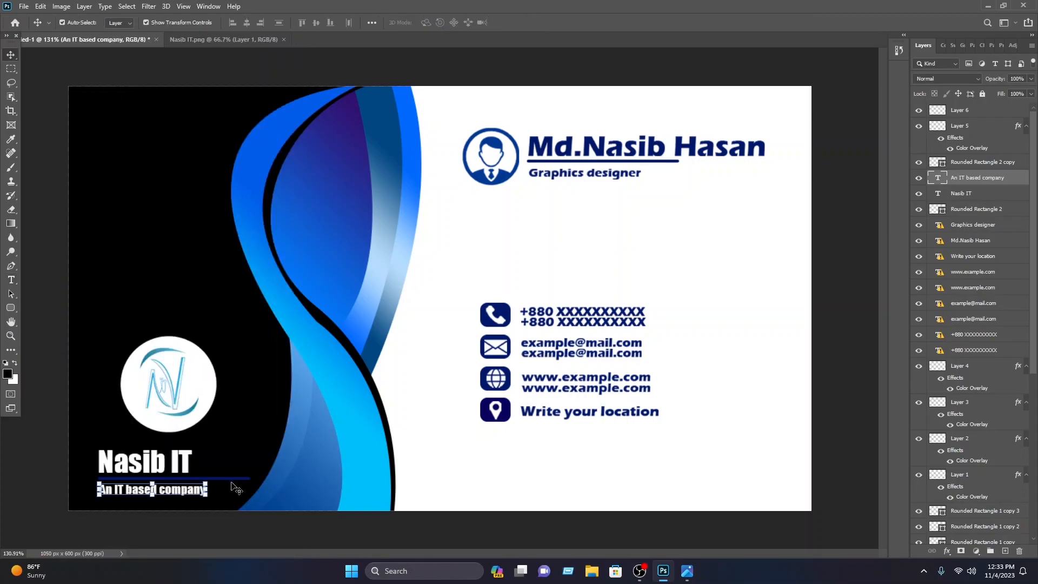
Recolour the underline between "Nasib IT" and the tagline to white and shorten it to roughly the tagline's width.
left_click(227, 479)
double_click(937, 161)
left_click(12, 209)
left_click(254, 205)
left_click_drag(250, 479, 191, 491)
left_click(185, 516)
Scale down the "Nasib IT" name, its underline and the tagline together below the logo.
left_click_drag(221, 497, 135, 457)
key("ctrl+t")
left_click(535, 23)
left_click_drag(216, 497, 176, 462)
left_click(51, 404)
Enlarge the logo, company name, underline and tagline as one group and position it in the lower part of the black area.
left_click(118, 268)
left_click_drag(118, 269, 221, 492)
left_click_drag(186, 373, 170, 321)
left_click_drag(202, 435, 238, 489)
left_click_drag(171, 321, 172, 313)
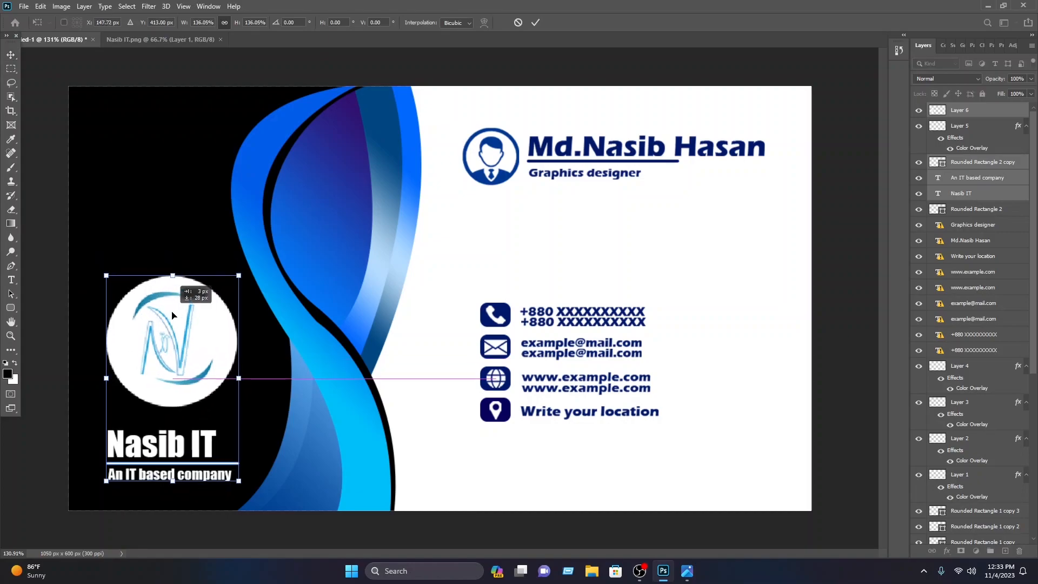
left_click_drag(239, 275, 220, 304)
left_click_drag(176, 373, 181, 371)
left_click(535, 22)
left_click(560, 81)
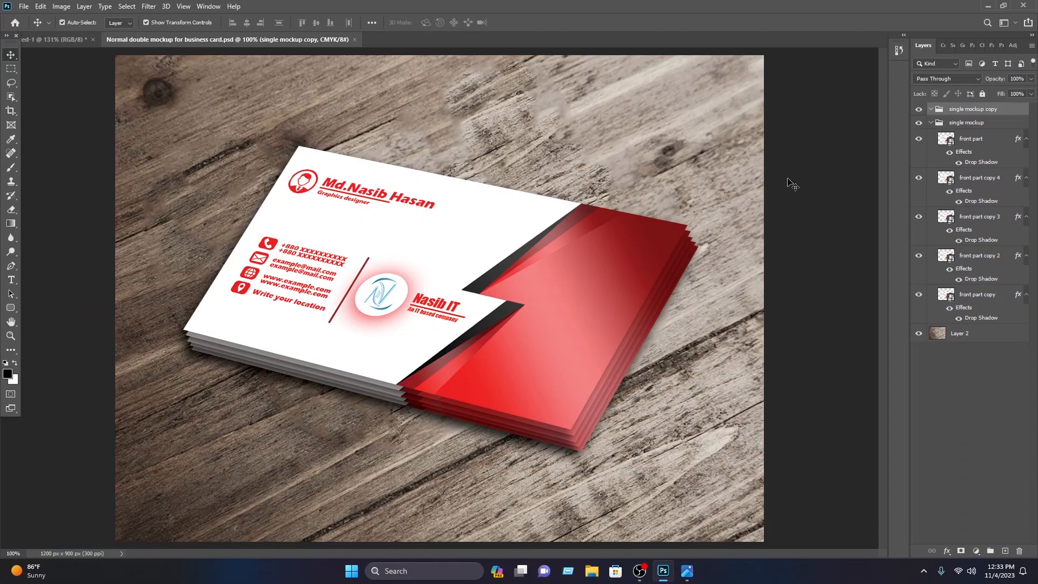
Open the mockup's "front part" smart object without resolving its missing fonts, and clear the old red card artwork down to the white layer.
double_click(952, 143)
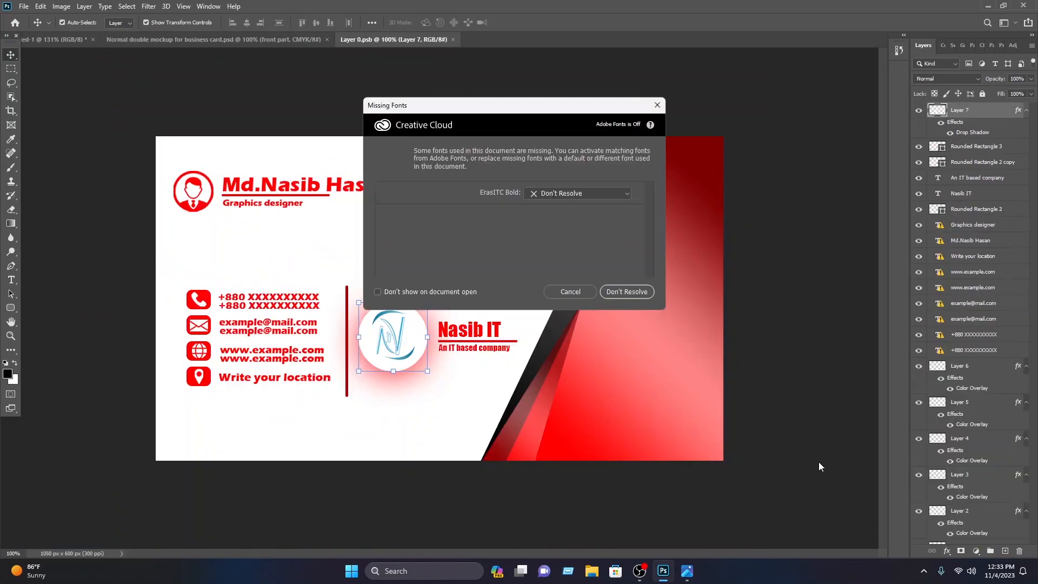
left_click(629, 292)
left_click(663, 308)
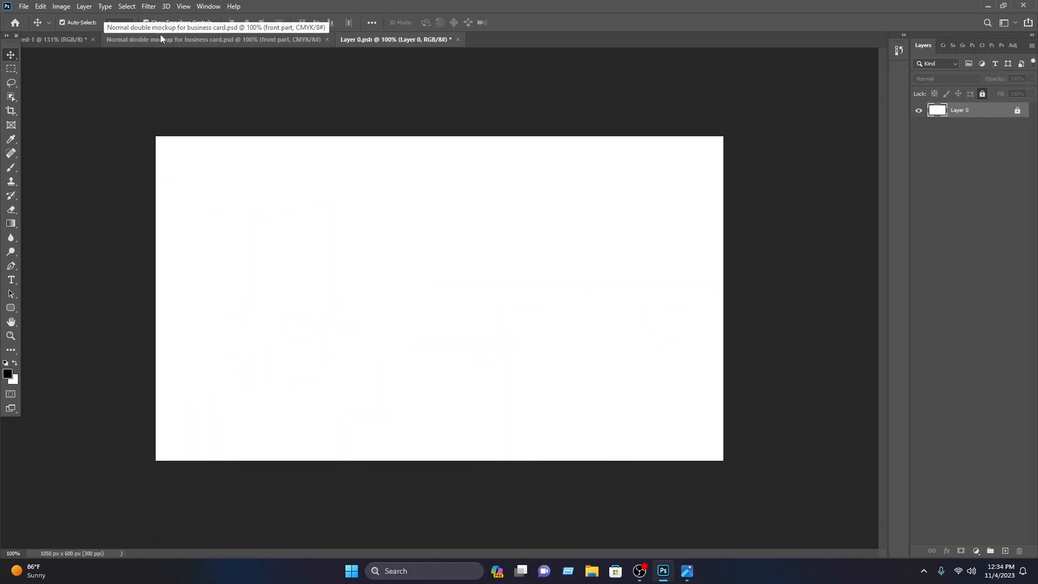
Bring all the blue card's artwork layers into the Layer 0.psb smart object and align them with its canvas.
left_click(61, 41)
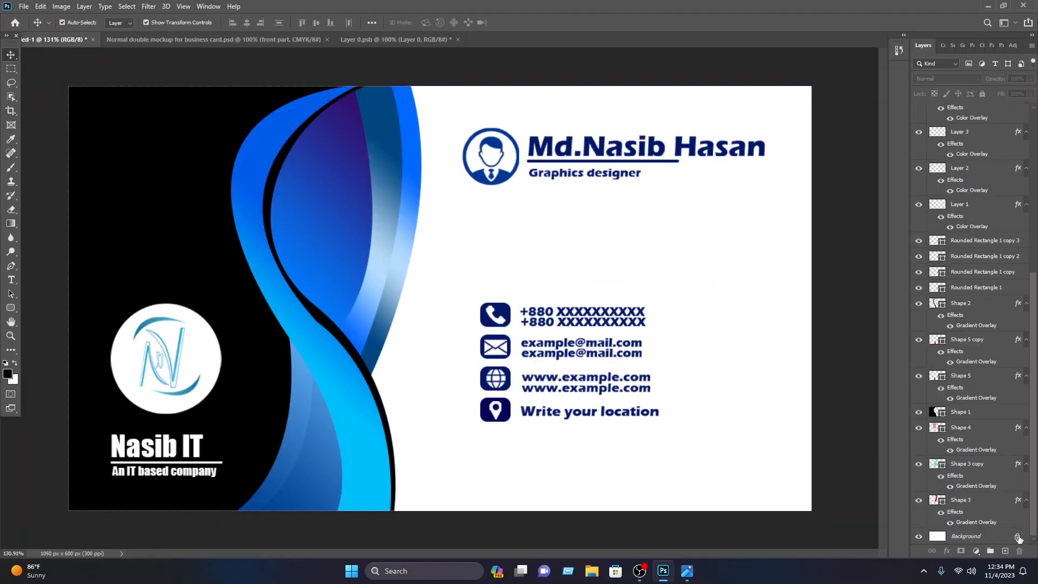
left_click(1017, 536)
left_click_drag(849, 547, 335, 232)
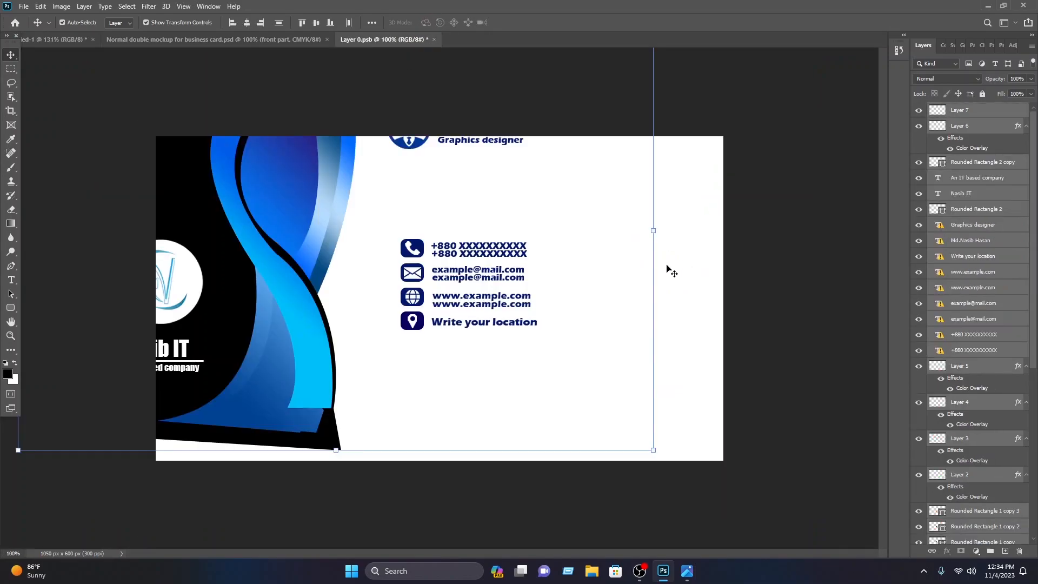
left_click_drag(314, 165, 392, 232)
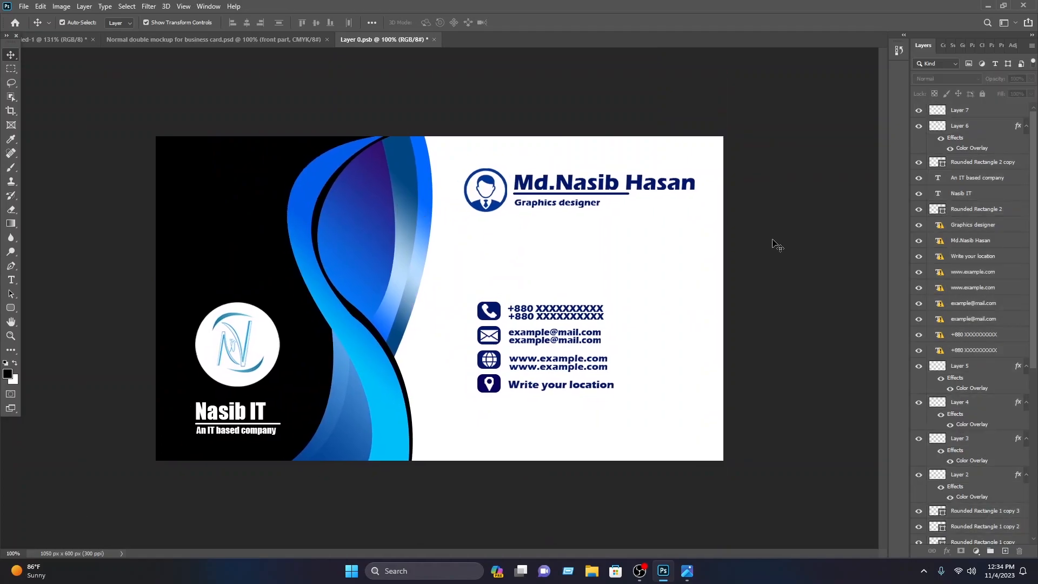
Save and close the Layer 0.psb smart object to update the business card mockup, and deselect the front part.
key("ctrl+s")
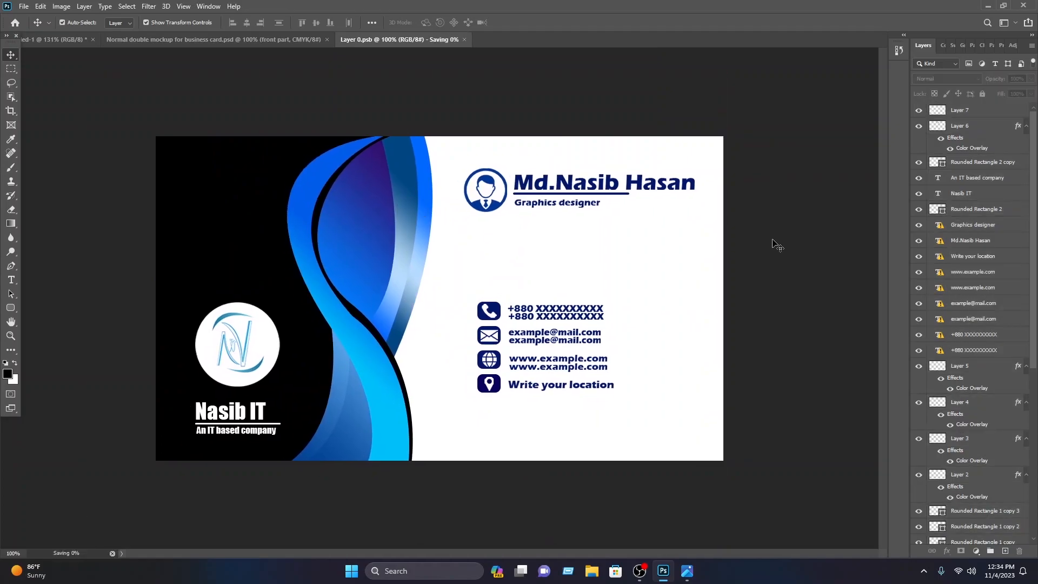
left_click(438, 42)
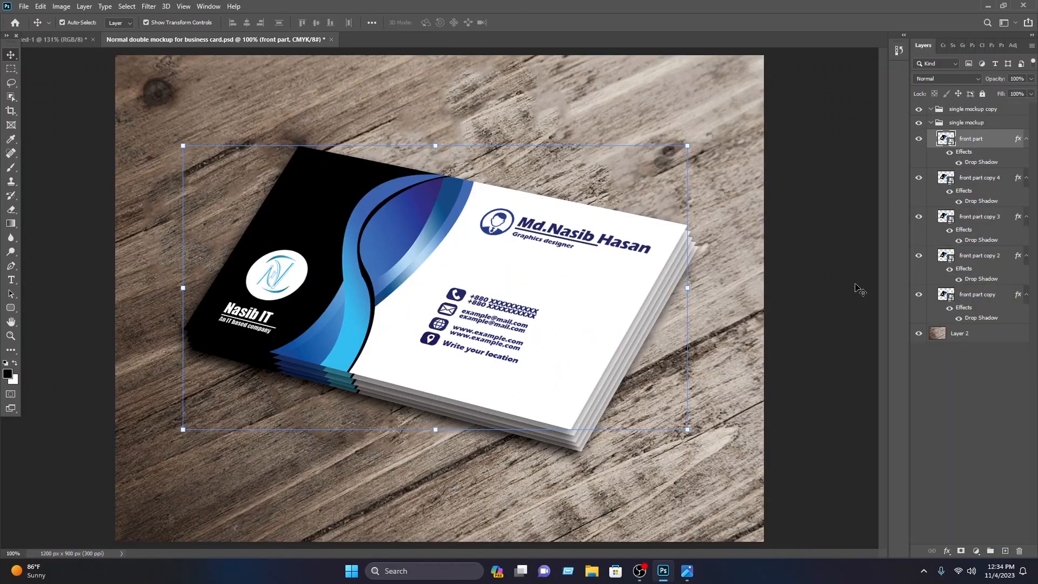
left_click(855, 283)
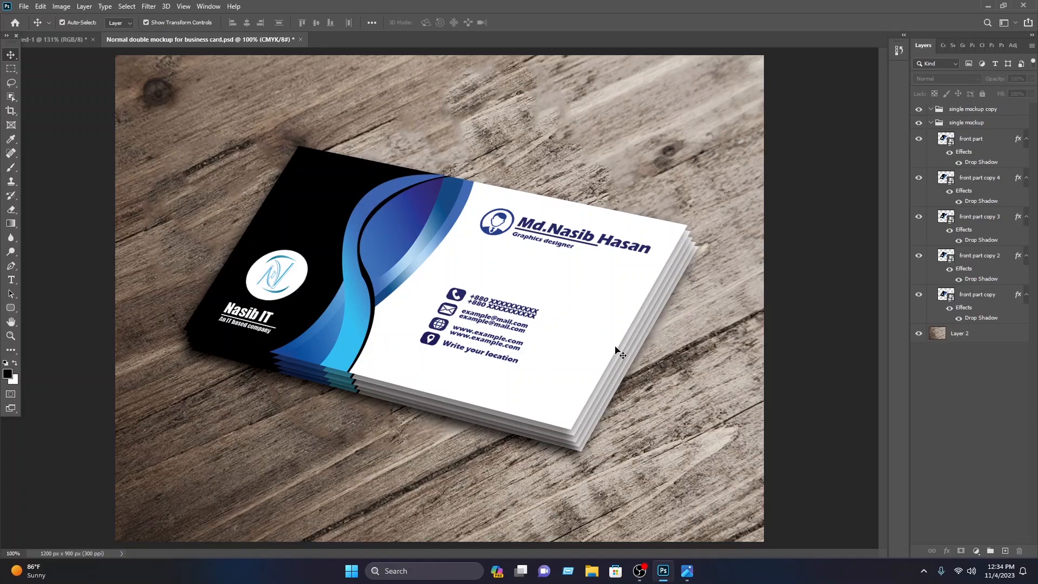